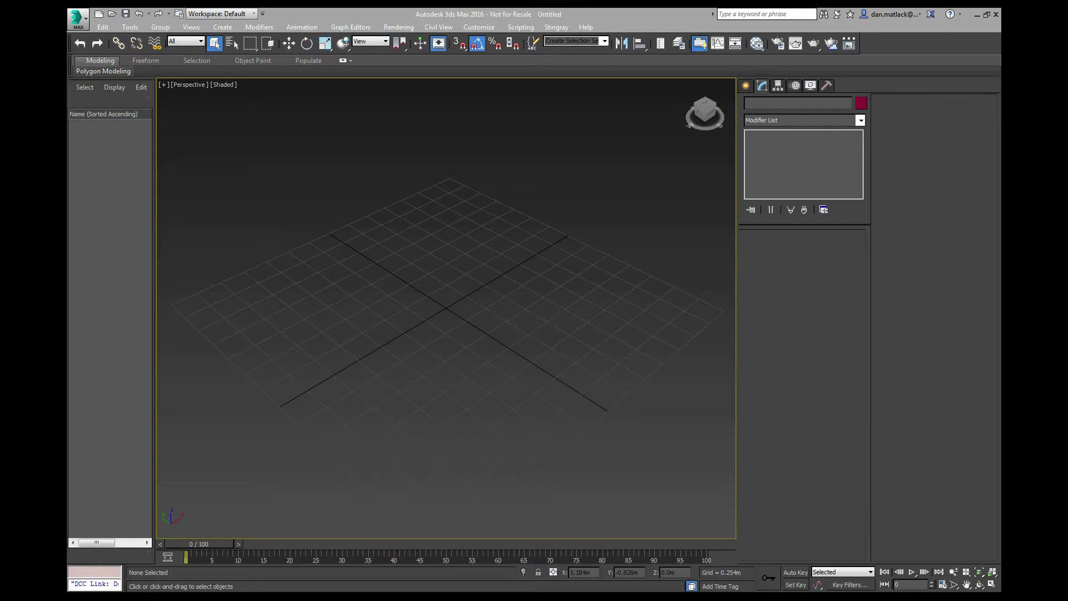
# - Create a standard sphere near the centre of the grid and set its radius to 1 m
pyautogui.moveTo(536, 296); pyautogui.dragTo(534, 288, button='middle')
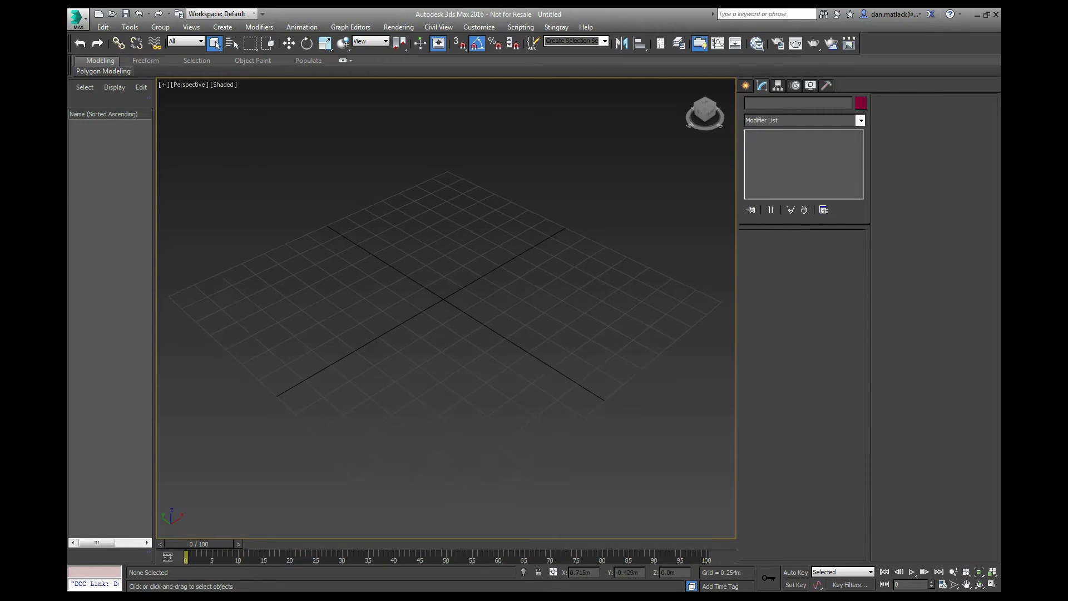
pyautogui.click(746, 86)
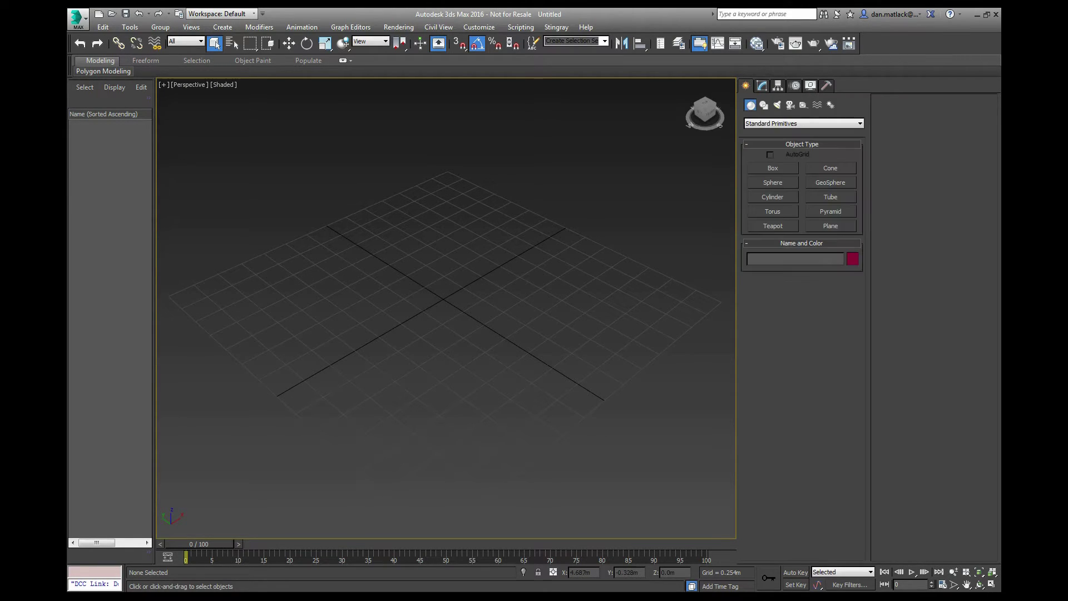
pyautogui.click(773, 182)
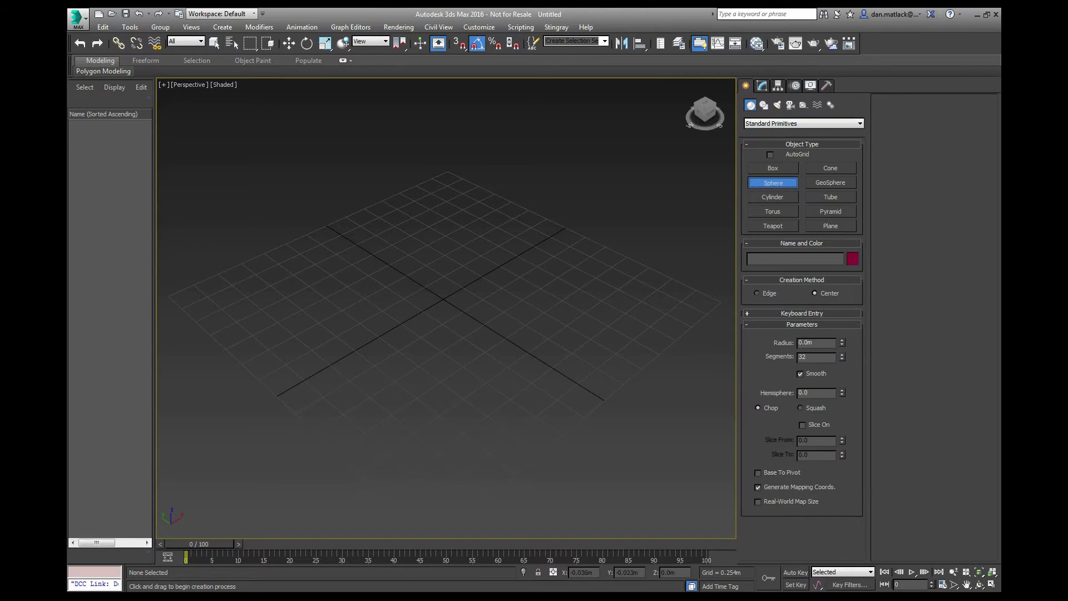
pyautogui.moveTo(443, 302); pyautogui.dragTo(532, 329)
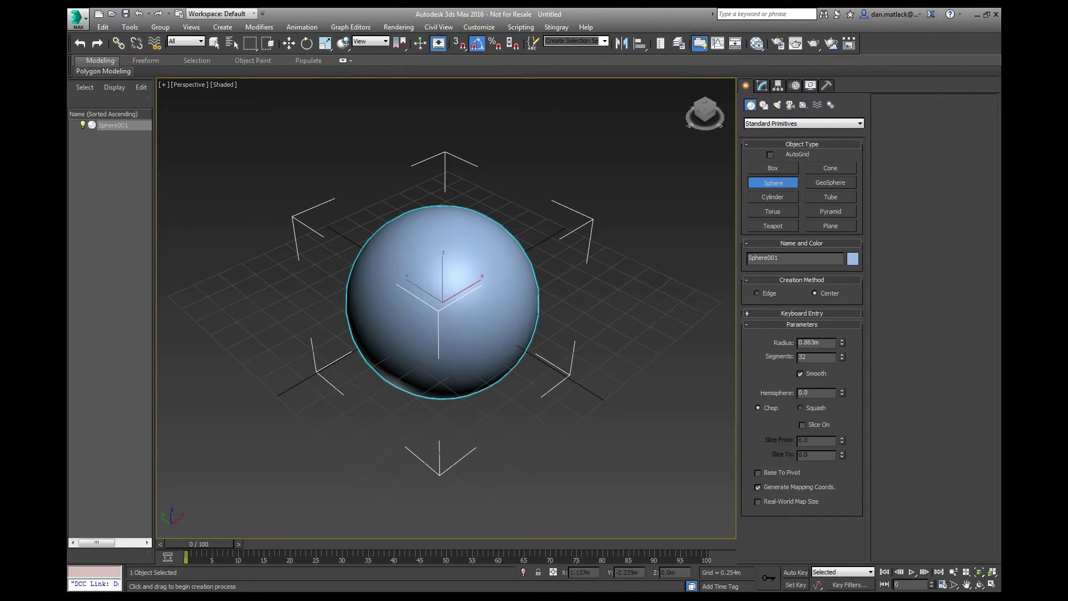
pyautogui.doubleClick(820, 343)
pyautogui.write('1')
pyautogui.press('Return')
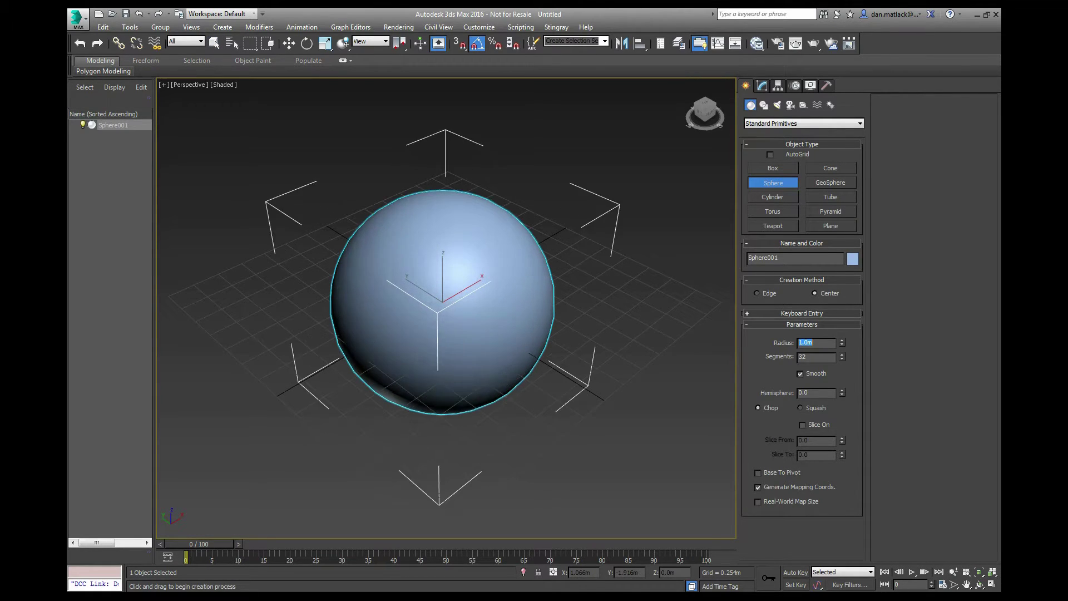
# - Move the sphere to the world origin by setting its absolute X, Y and Z coordinates to 0
pyautogui.press('w')
pyautogui.press('F12')
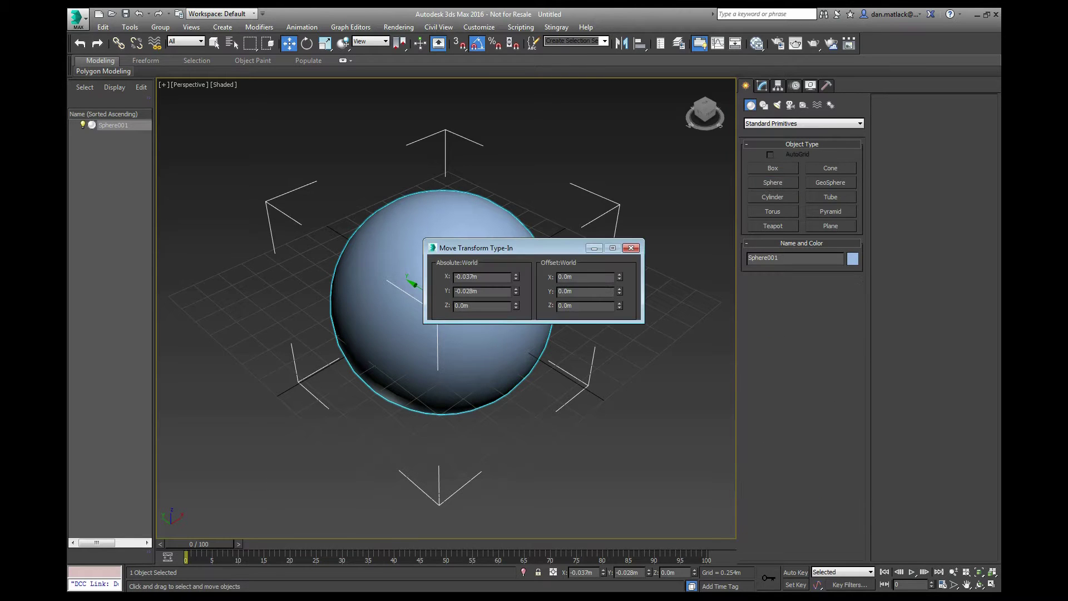
pyautogui.doubleClick(468, 277)
pyautogui.write('0')
pyautogui.press('Tab')
pyautogui.write('0')
pyautogui.press('Tab')
pyautogui.write('0')
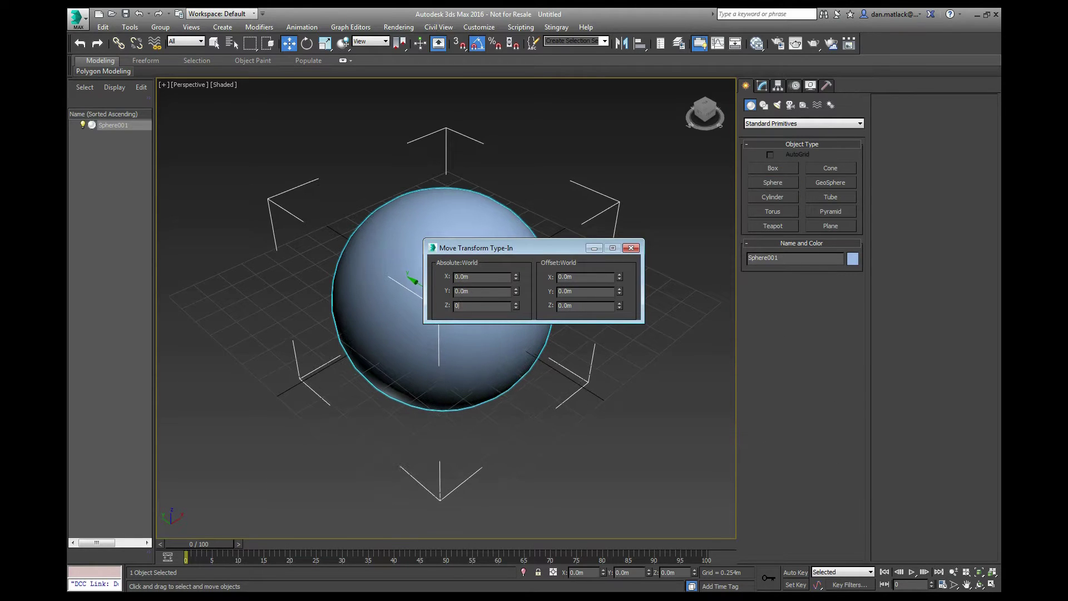
pyautogui.press('Tab')
pyautogui.click(631, 248)
pyautogui.keyDown('alt'); pyautogui.moveTo(579, 278); pyautogui.dragTo(577, 256, button='middle'); pyautogui.keyUp('alt')
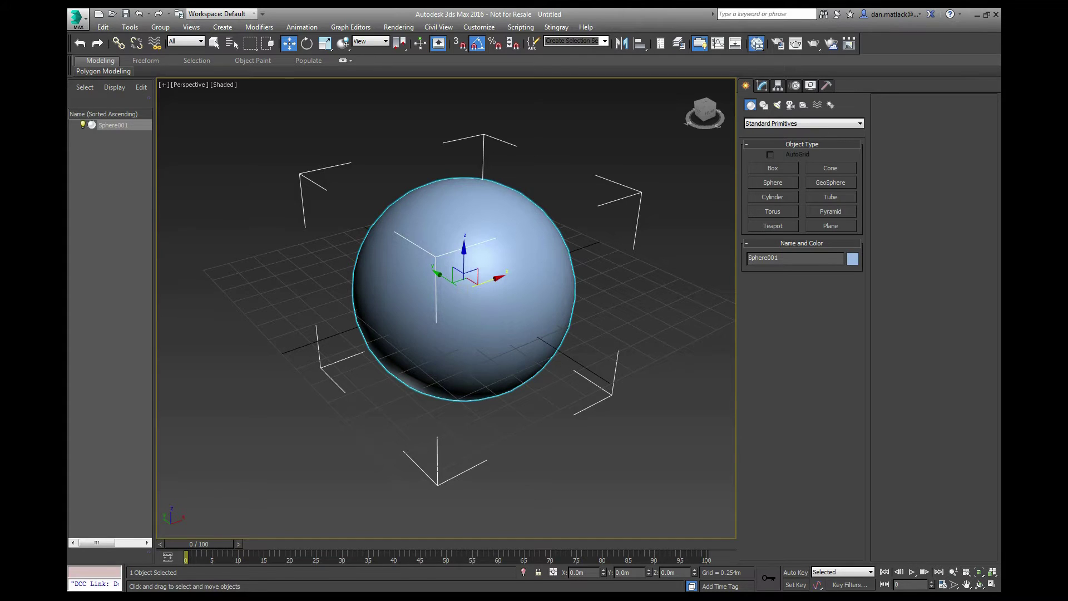
# - Open the material editor and switch it from compact to Slate mode
pyautogui.click(757, 44)
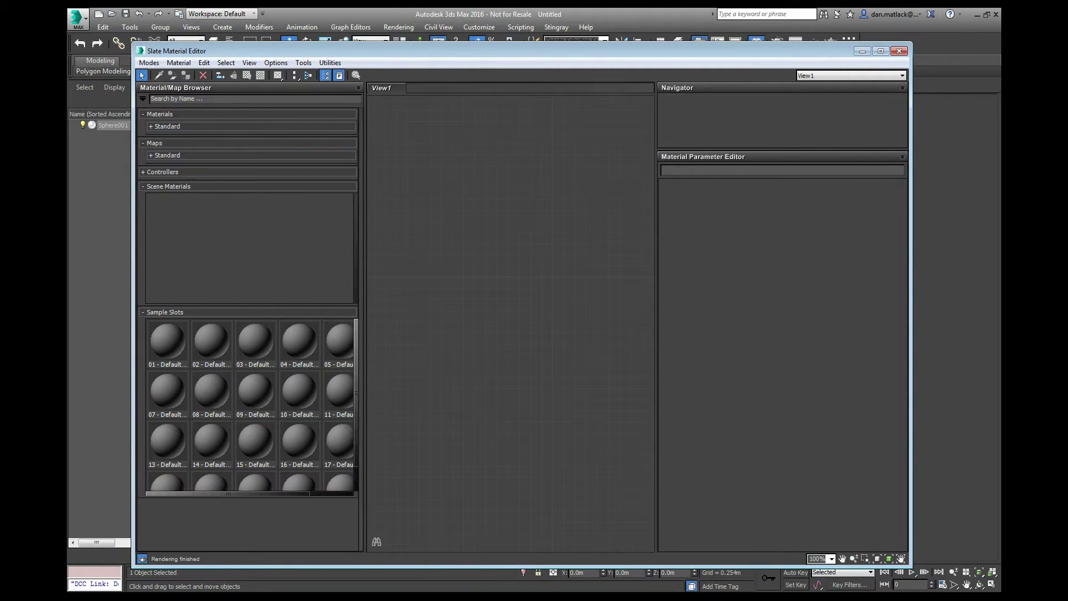
pyautogui.click(149, 62)
pyautogui.press('Escape')
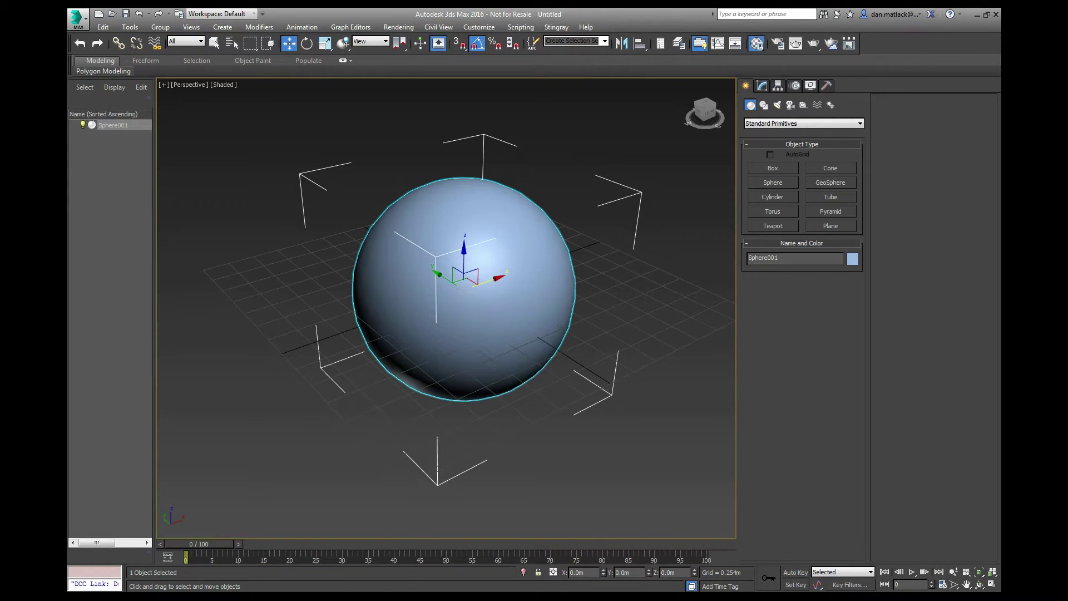
pyautogui.press('m')
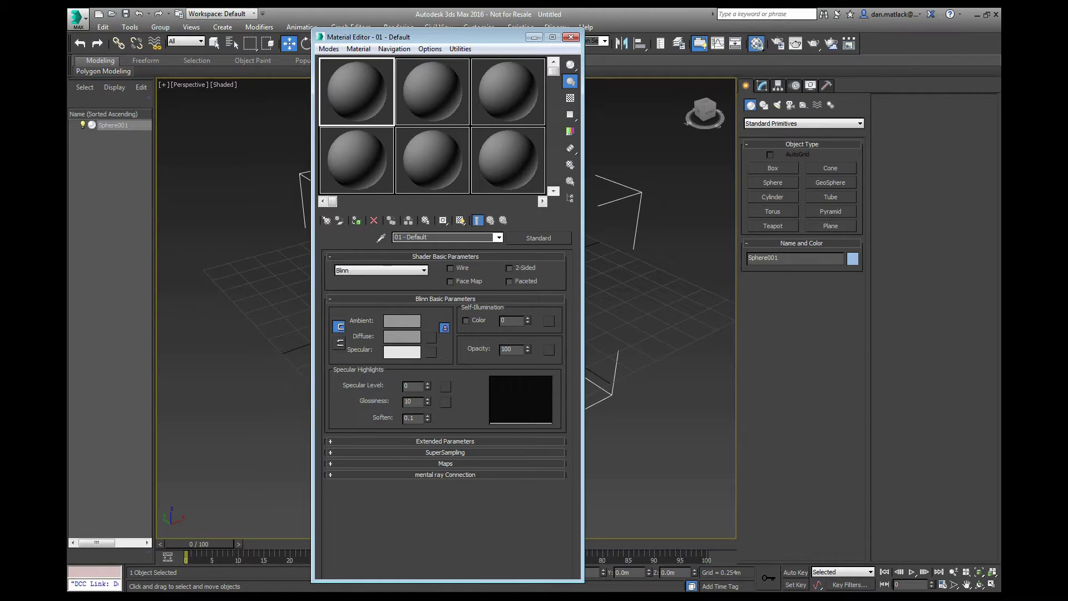
pyautogui.click(329, 49)
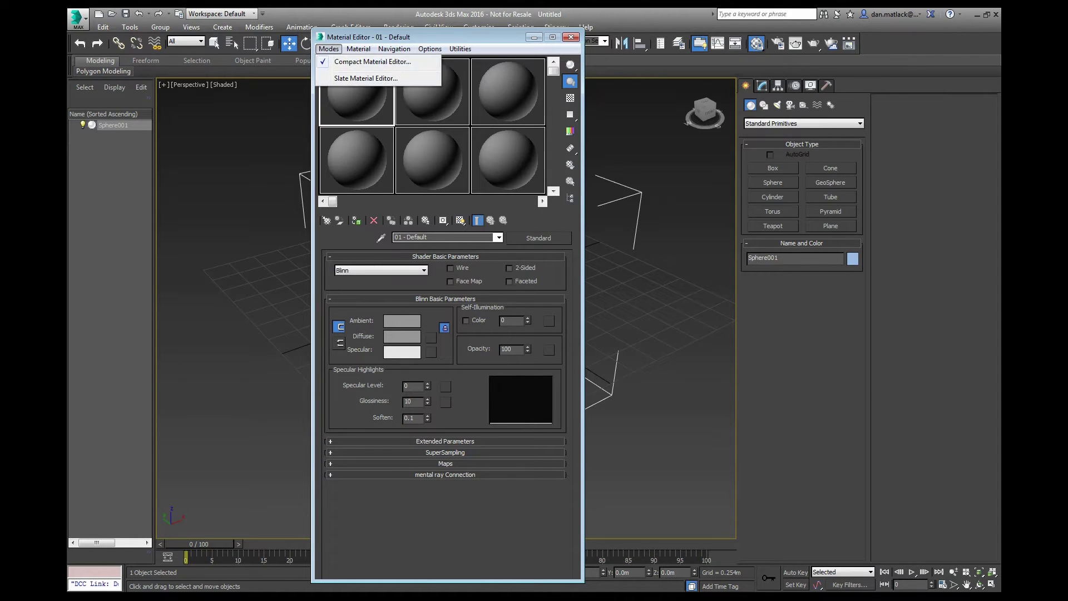
pyautogui.click(366, 78)
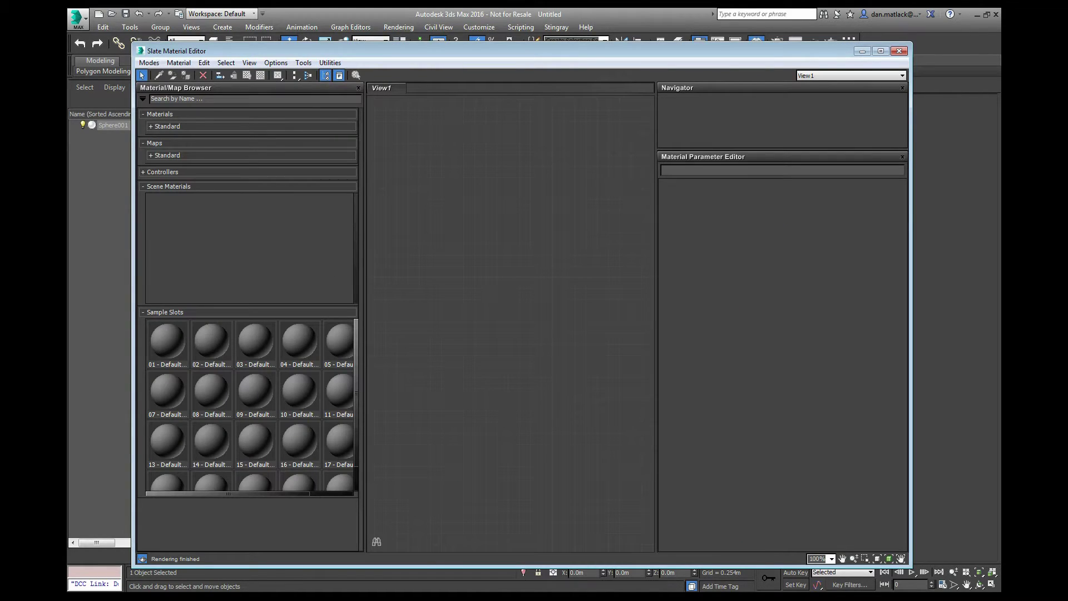
# - Add a DirectX Shader material to the empty node view and display its parameters
pyautogui.rightClick(424, 229)
pyautogui.moveTo(461, 236)
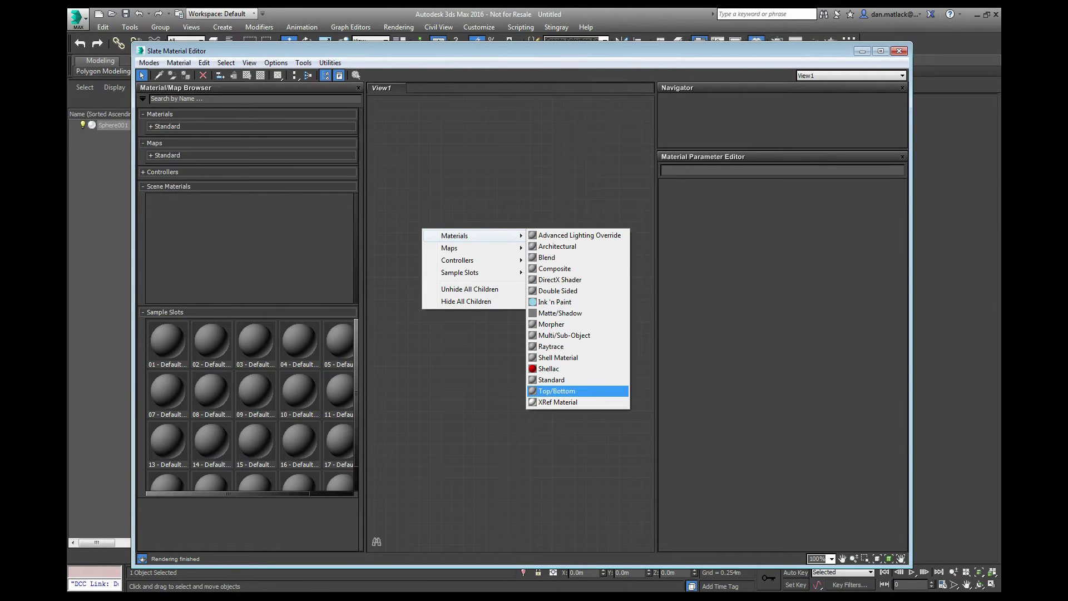
pyautogui.click(560, 280)
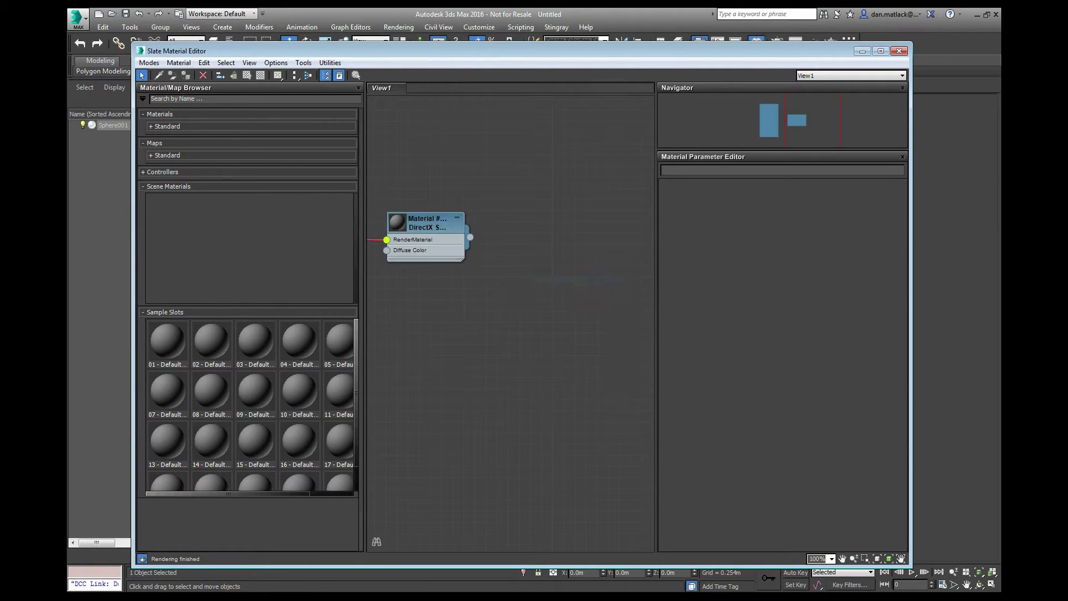
pyautogui.moveTo(489, 289); pyautogui.dragTo(601, 304, button='middle')
pyautogui.click(568, 243)
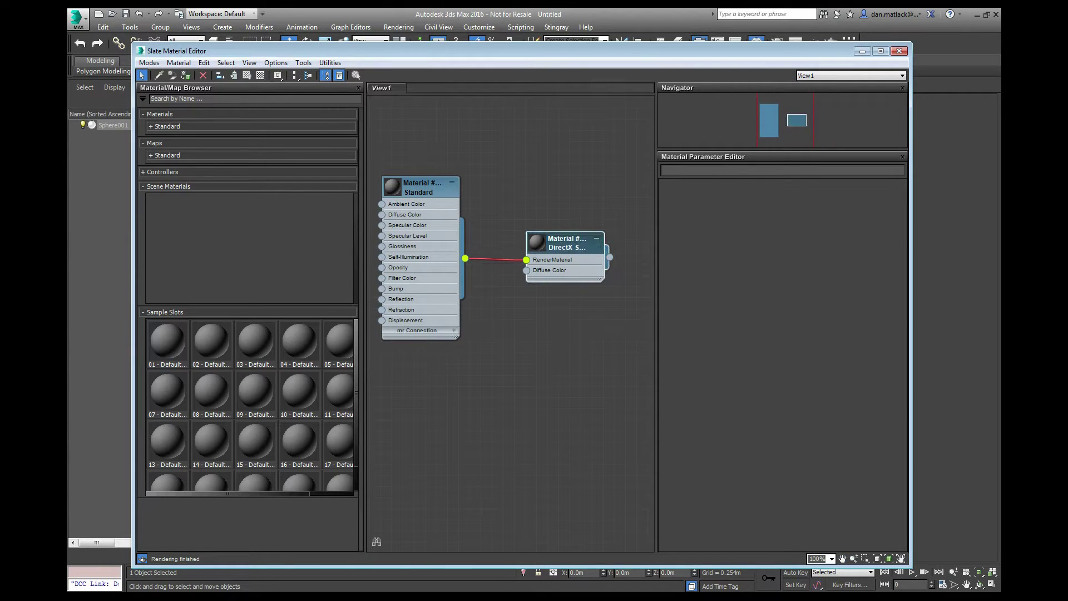
pyautogui.moveTo(514, 207); pyautogui.dragTo(631, 324)
pyautogui.doubleClick(567, 243)
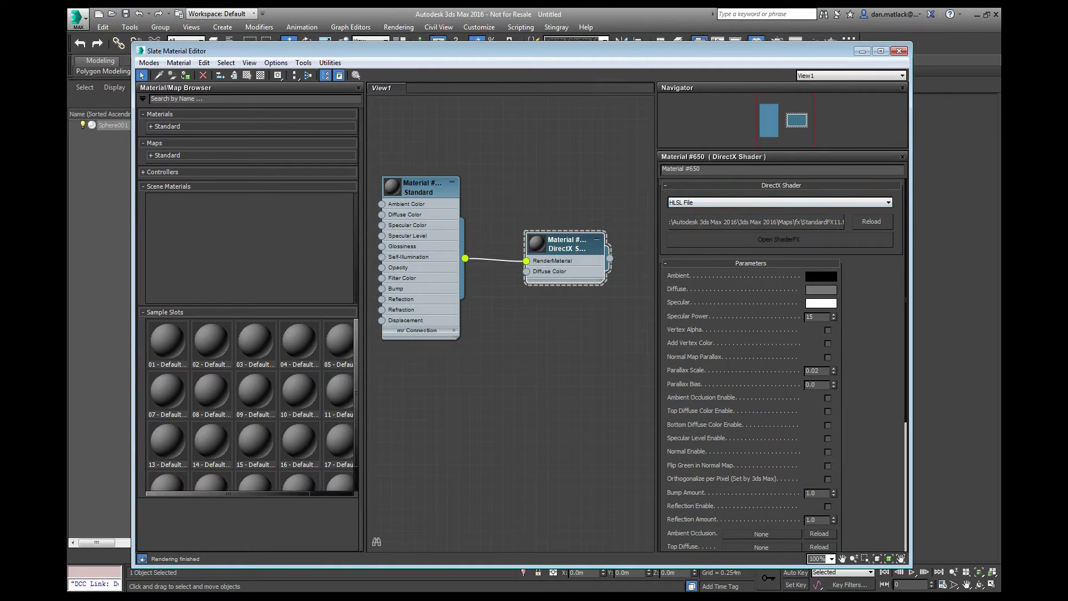
# - Set the DirectX Shader material's shader type to Stingray and look through the parameters it offers
pyautogui.click(780, 203)
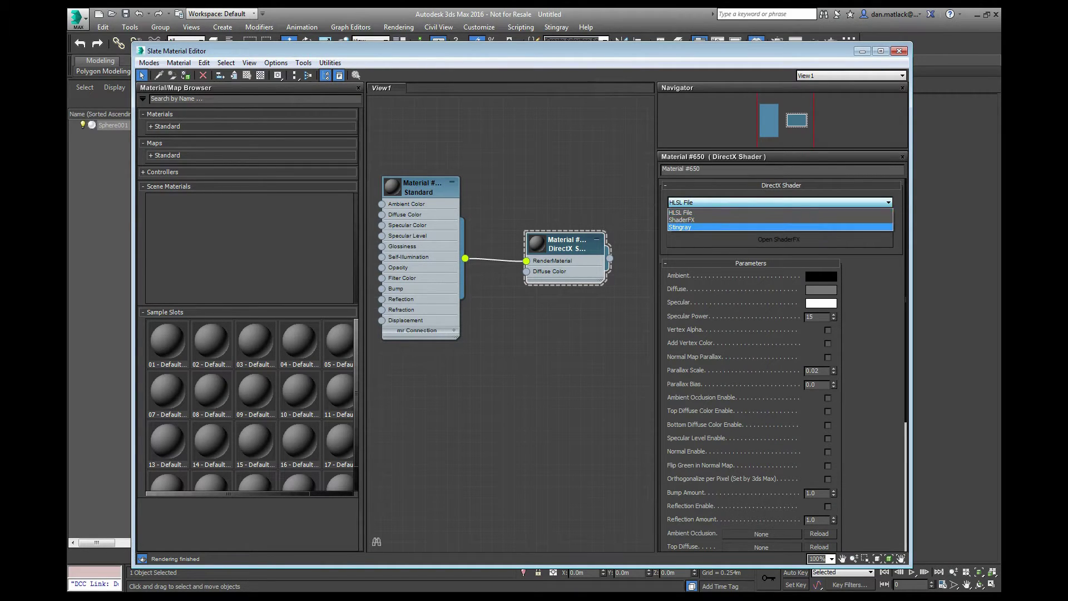
pyautogui.click(779, 227)
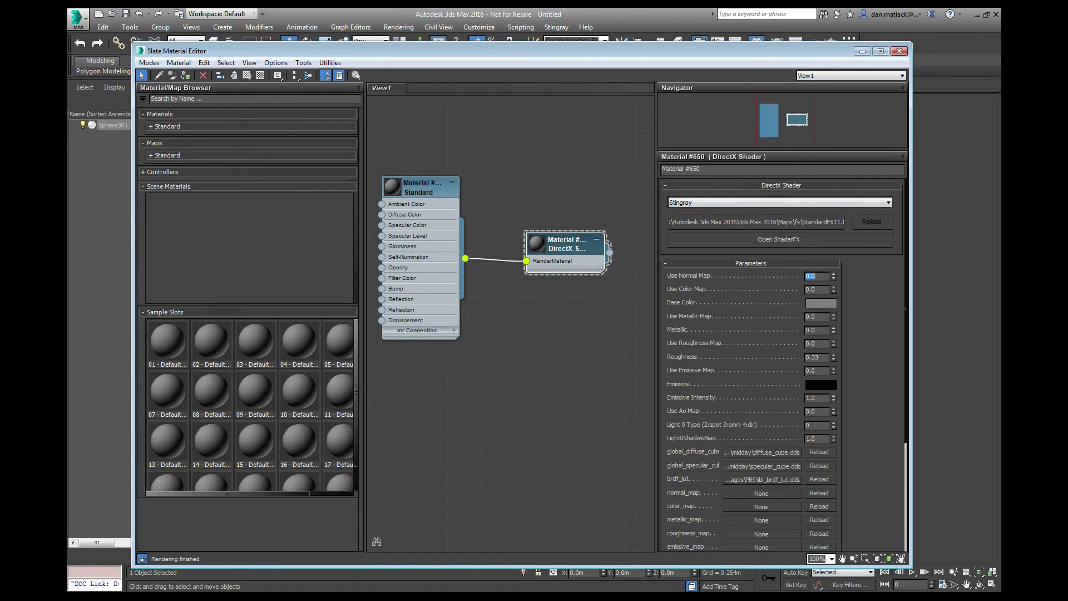
pyautogui.scroll(-5, 782, 364)
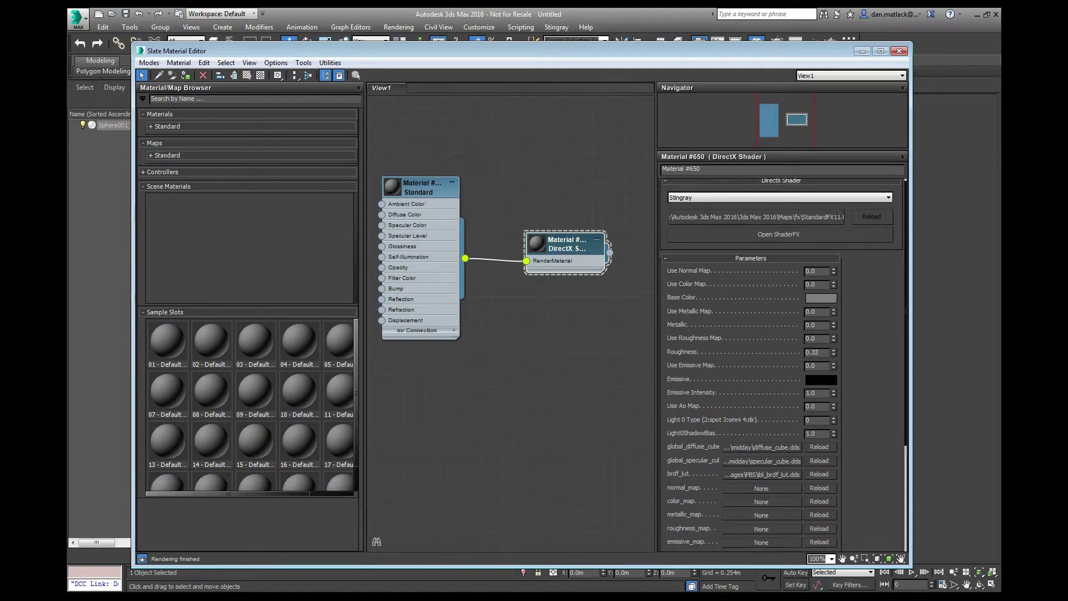
pyautogui.scroll(-1, 782, 365)
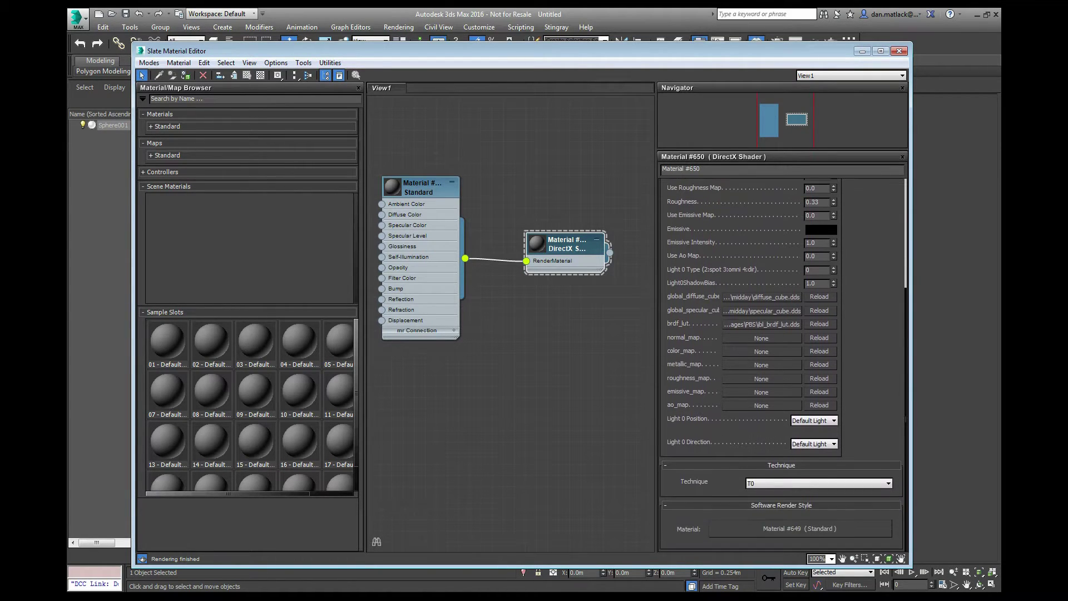
pyautogui.scroll(4, 781, 364)
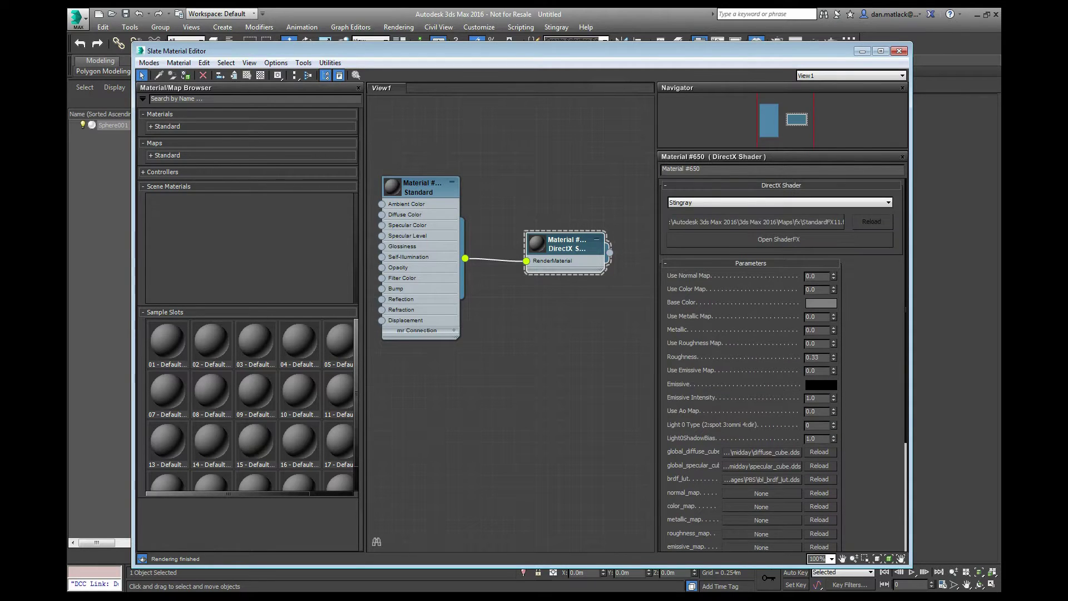
pyautogui.scroll(-3, 782, 364)
pyautogui.scroll(5, 782, 365)
# - Open the Stingray shader in ShaderFX, examine its node graph around the Standard Base node, and close it
pyautogui.click(779, 240)
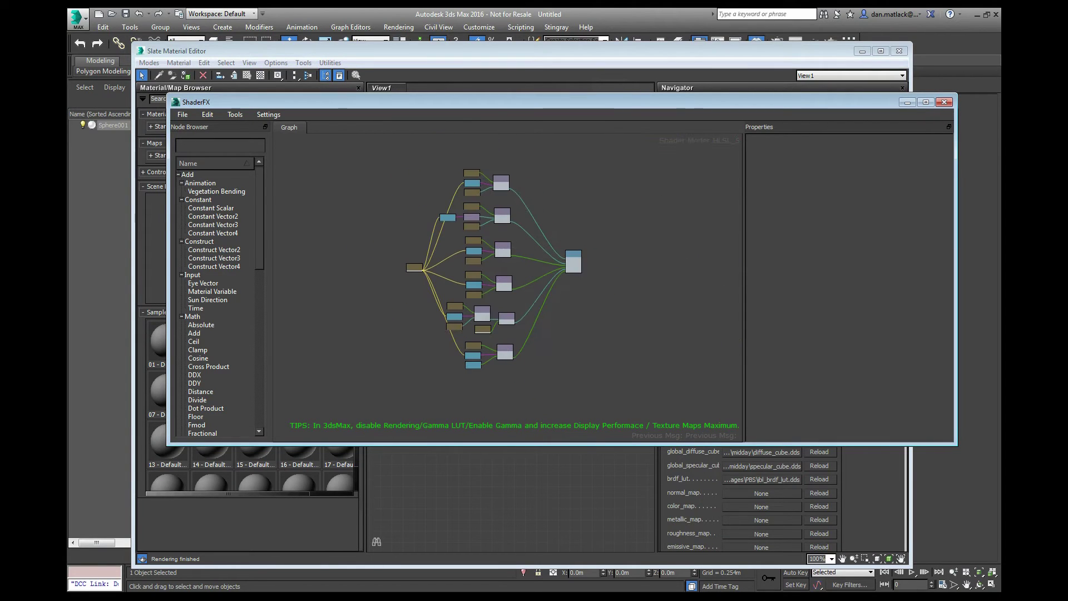
pyautogui.scroll(6, 622, 257)
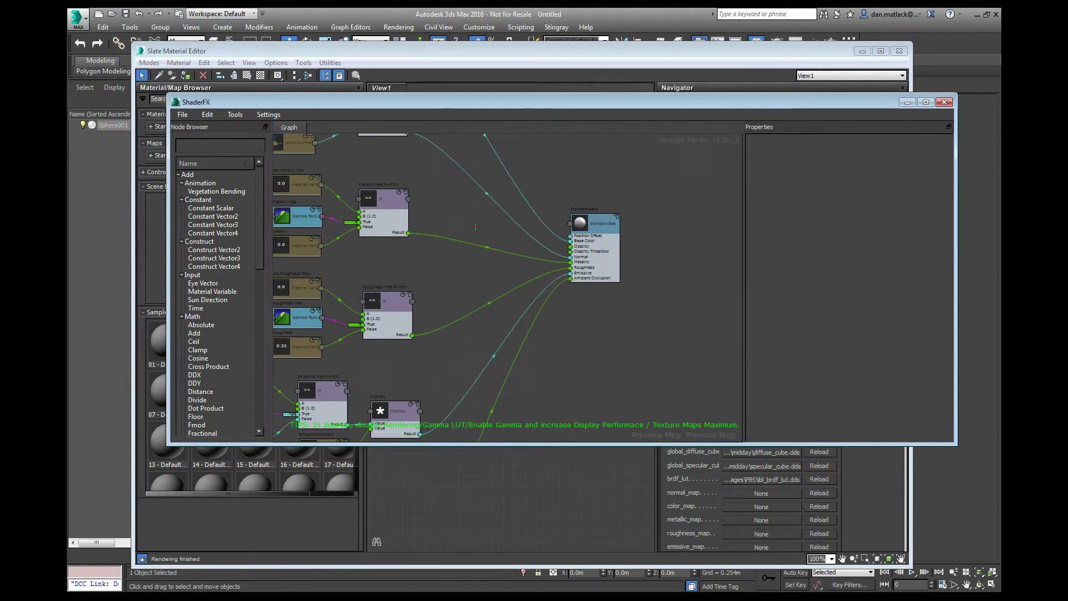
pyautogui.moveTo(401, 291); pyautogui.dragTo(514, 271, button='middle')
pyautogui.scroll(-2, 514, 270)
pyautogui.click(944, 102)
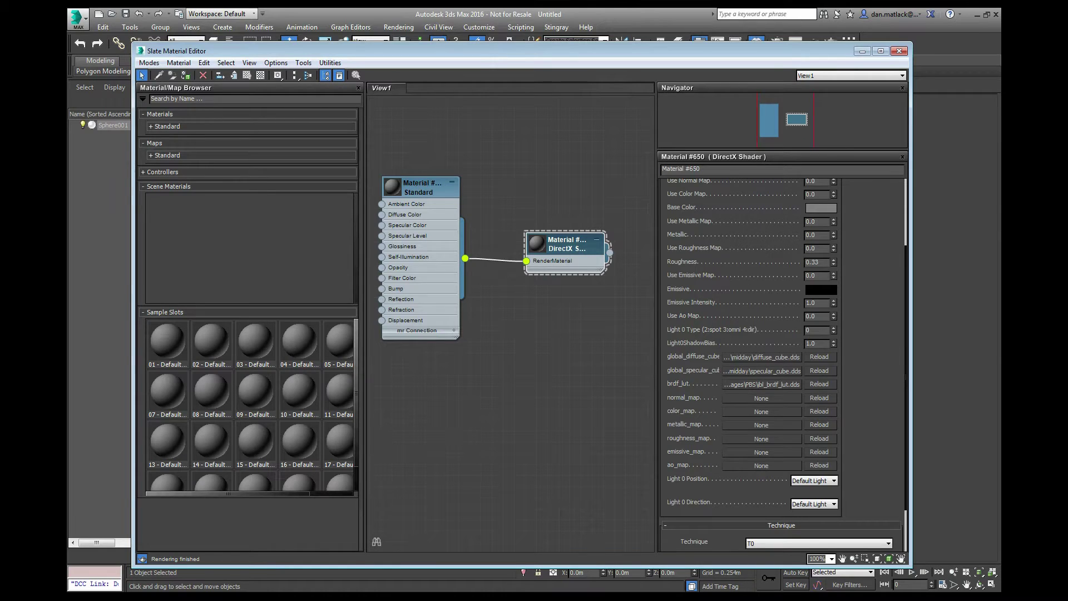
# - Rename the DirectX Shader material as brick_test
pyautogui.scroll(2, 781, 365)
pyautogui.moveTo(662, 169); pyautogui.dragTo(702, 170)
pyautogui.write('brick')
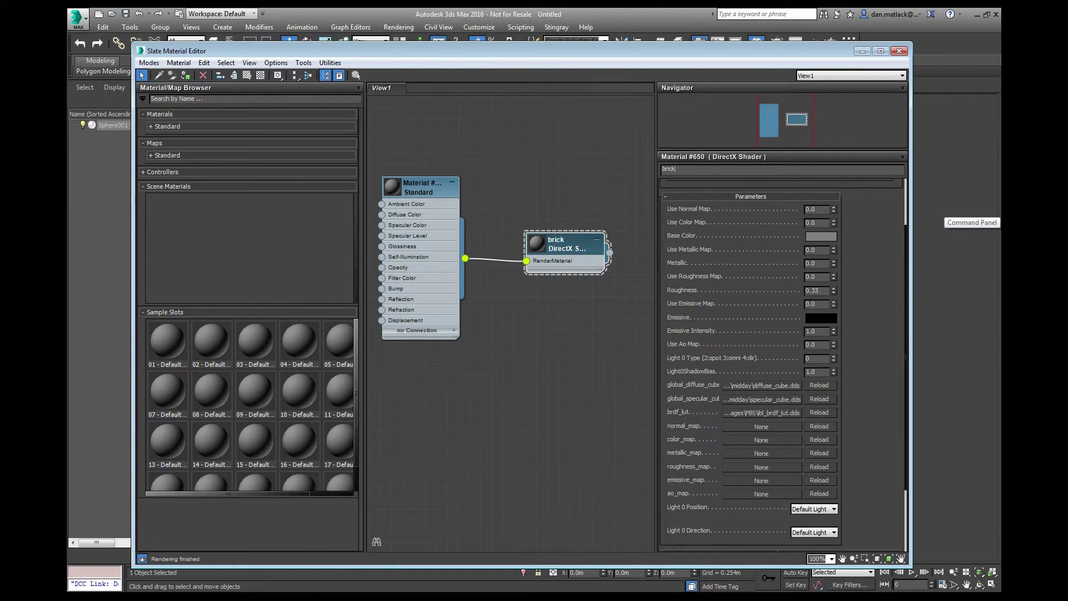
pyautogui.write('_test')
pyautogui.press('Return')
# - Rename the connected Standard render material as brick_test
pyautogui.click(421, 188)
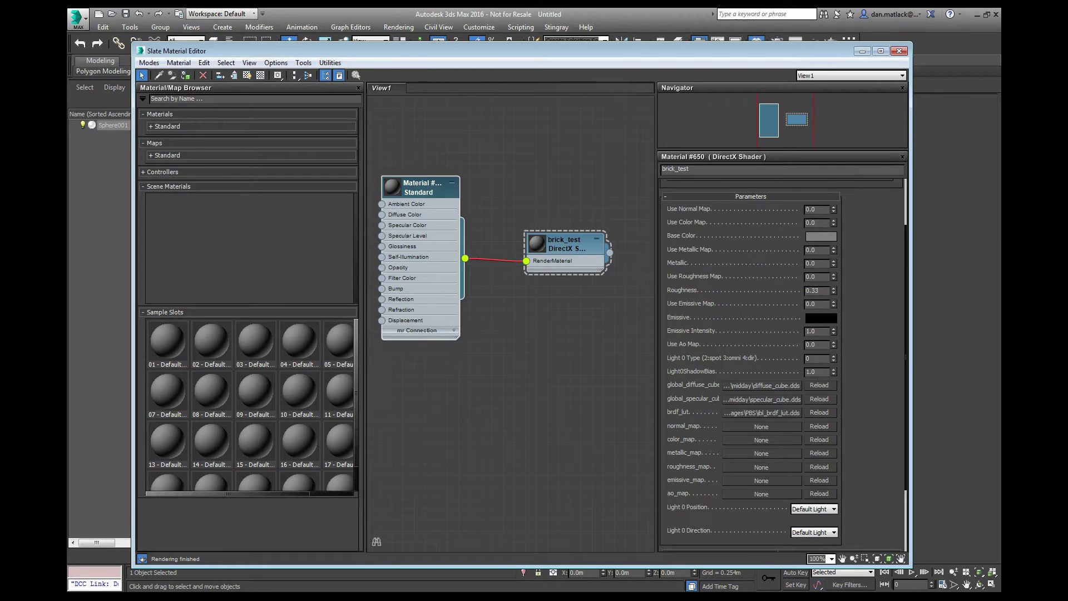
pyautogui.doubleClick(422, 189)
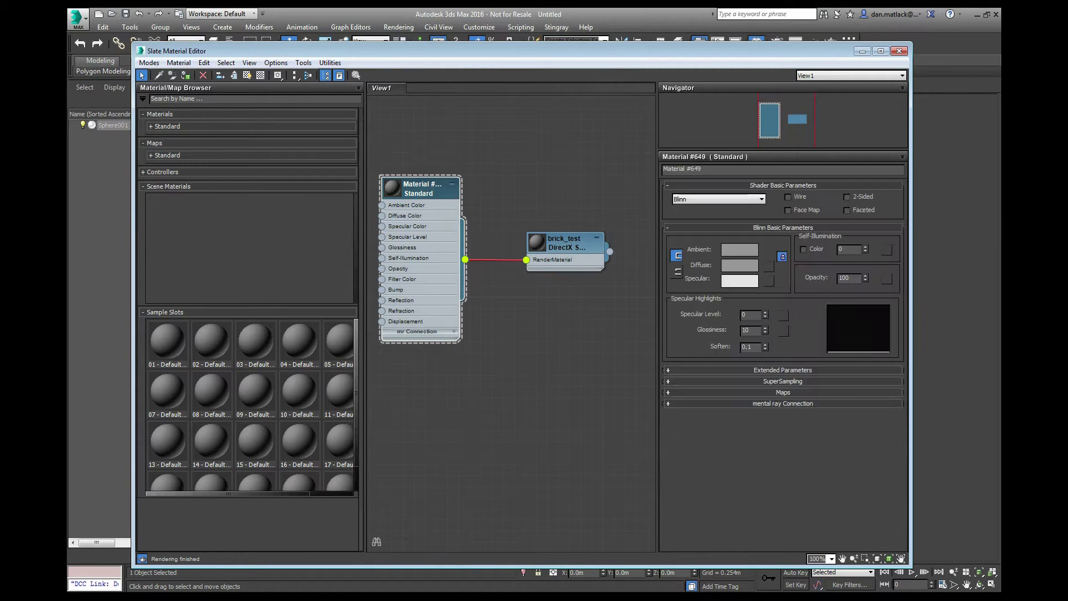
pyautogui.doubleClick(682, 170)
pyautogui.write('brick_test')
pyautogui.press('Return')
# - Assign Brick_StephRomanBrickWall_2k_baseColor.png as color_map and Brick_StephRomanBrickWall_2k_normal.png as normal_map in the brick_test DirectX Shader, using the textures folder
pyautogui.doubleClick(565, 243)
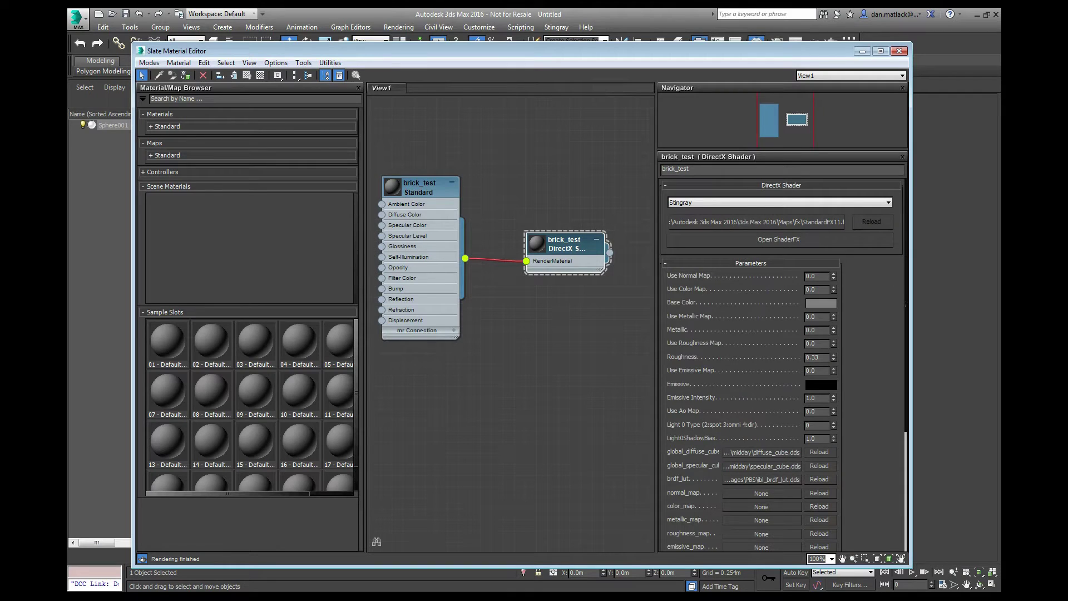
pyautogui.scroll(-4, 782, 362)
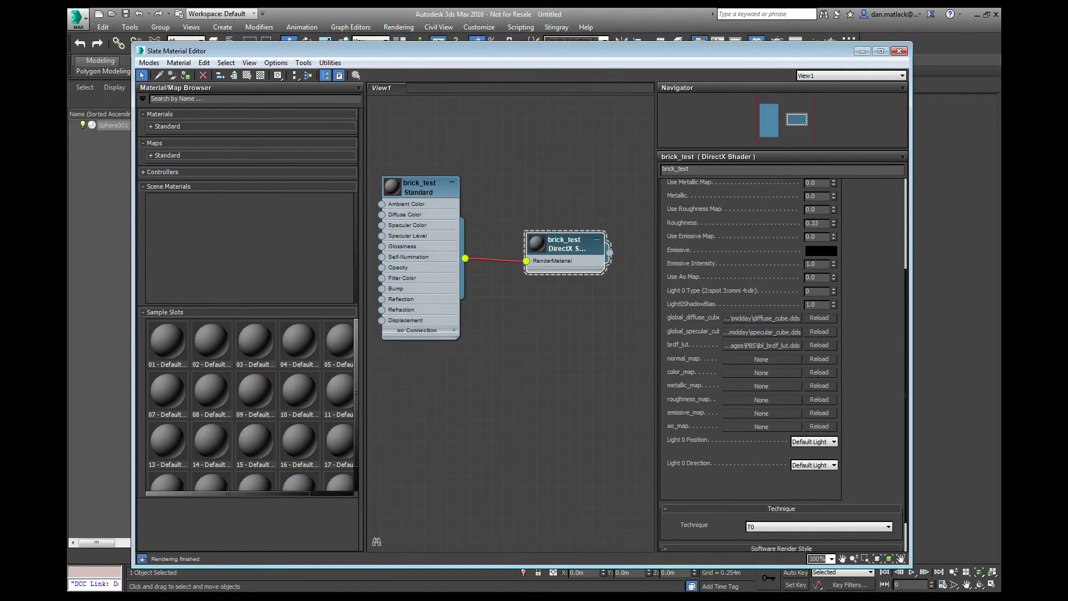
pyautogui.moveTo(68, 103); pyautogui.dragTo(223, 66)
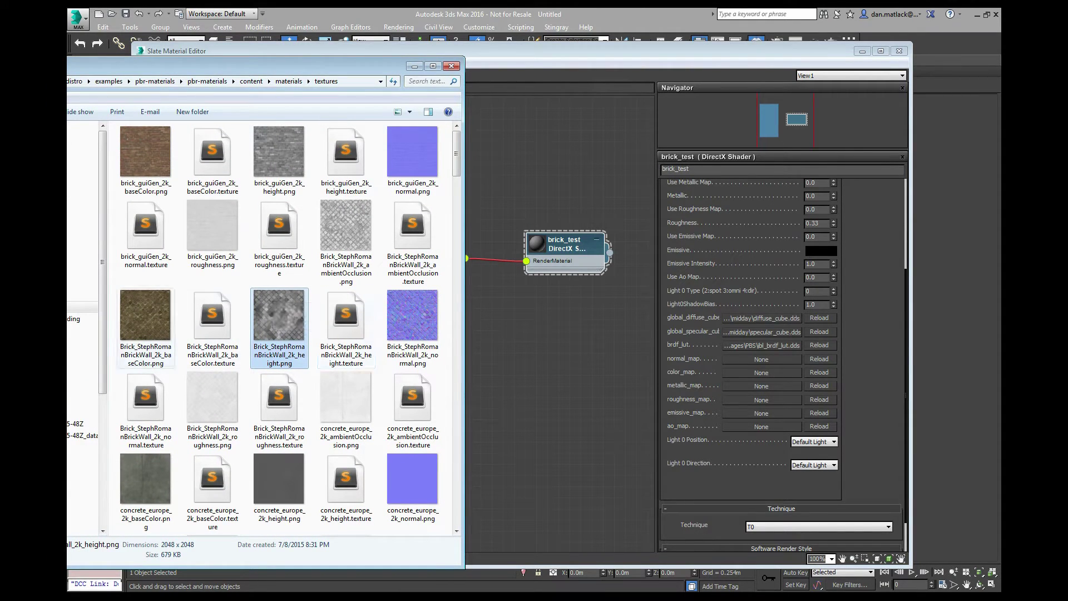
pyautogui.click(146, 322)
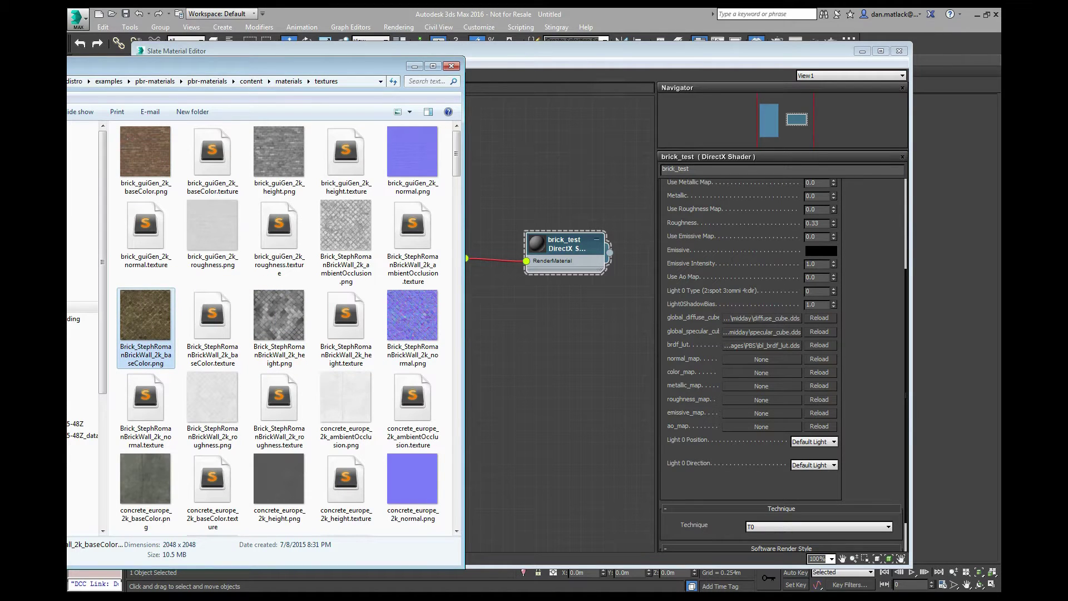
pyautogui.moveTo(145, 315); pyautogui.dragTo(761, 372)
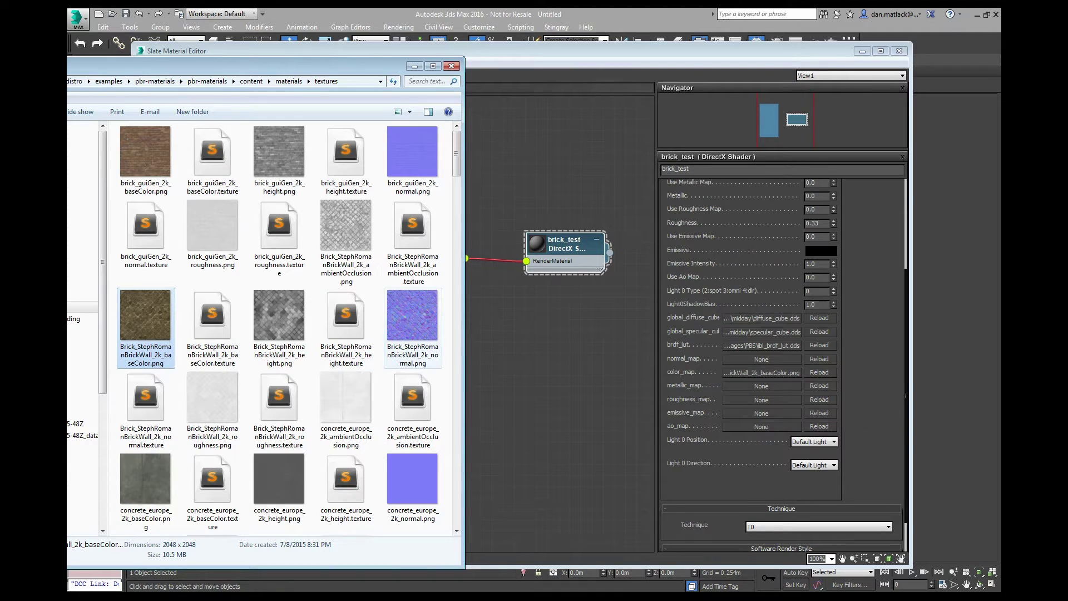
pyautogui.click(413, 318)
pyautogui.moveTo(412, 315); pyautogui.dragTo(761, 359)
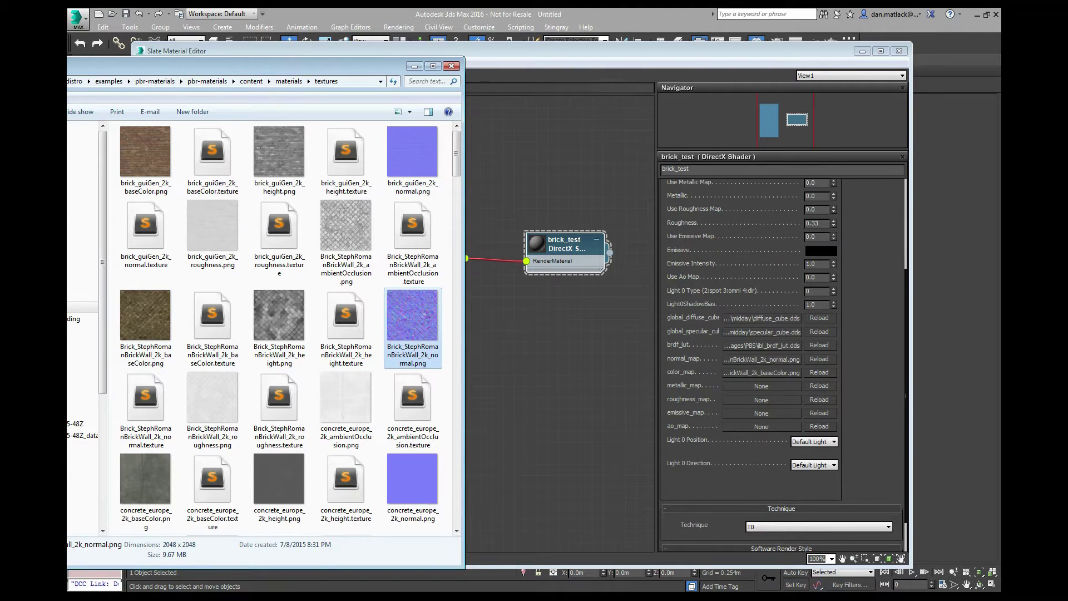
# - Assign the Brick_StephRomanBrickWall_2k height, roughness and ambientOcclusion PNGs as metallic_map, roughness_map and ao_map in the brick_test DirectX Shader
pyautogui.click(279, 315)
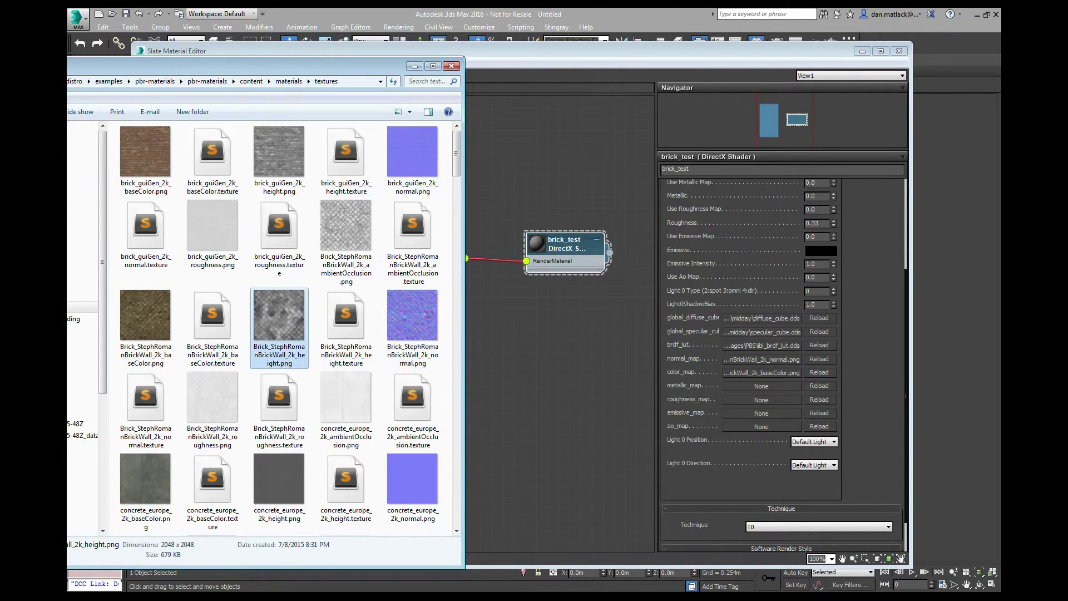
pyautogui.moveTo(279, 315); pyautogui.dragTo(761, 385)
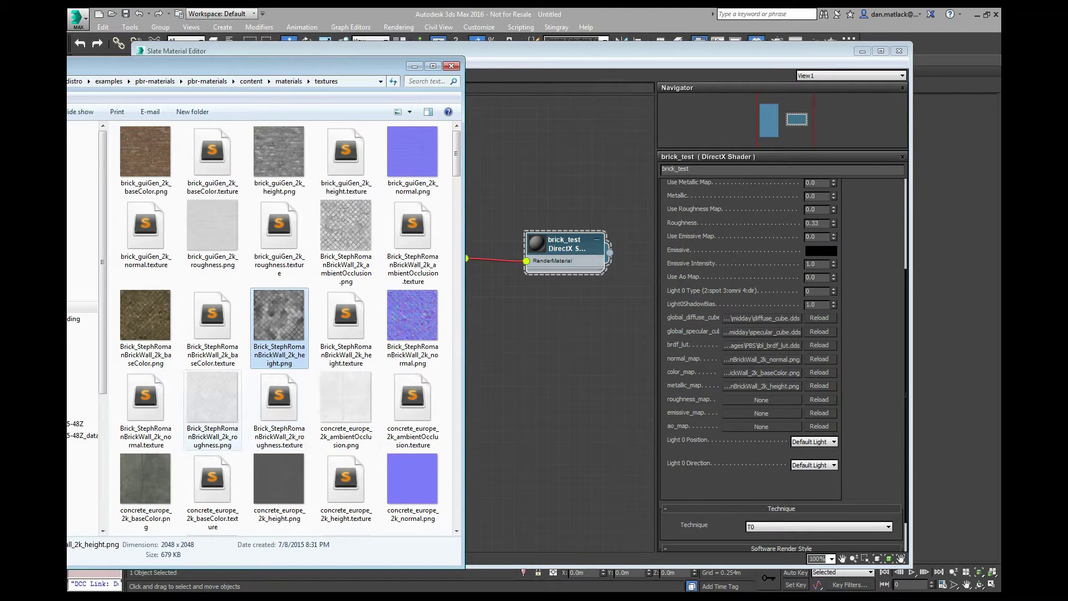
pyautogui.moveTo(212, 397); pyautogui.dragTo(761, 399)
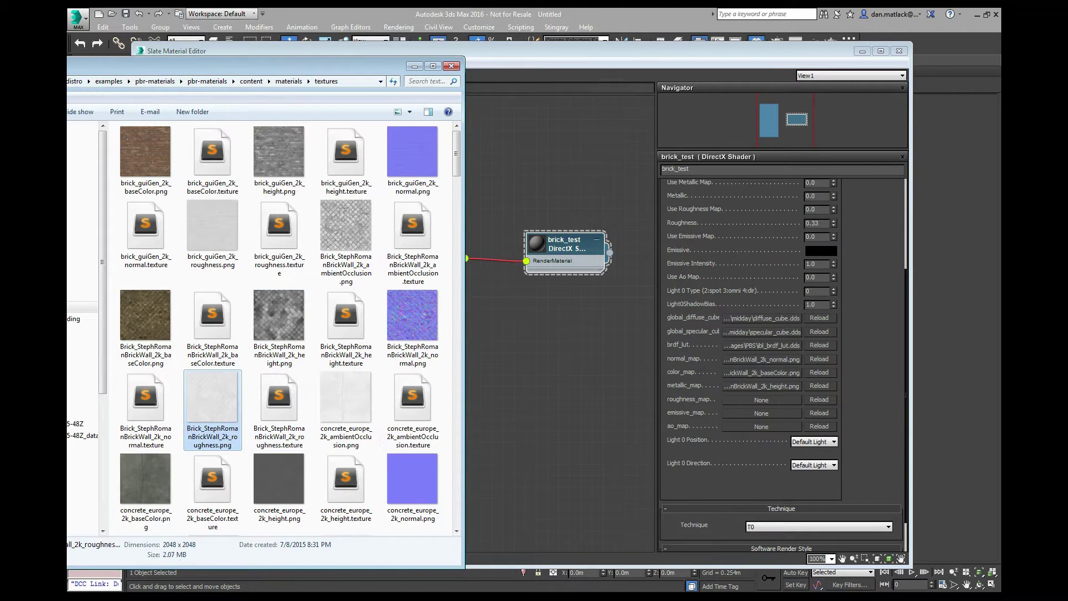
pyautogui.moveTo(212, 398); pyautogui.dragTo(761, 399)
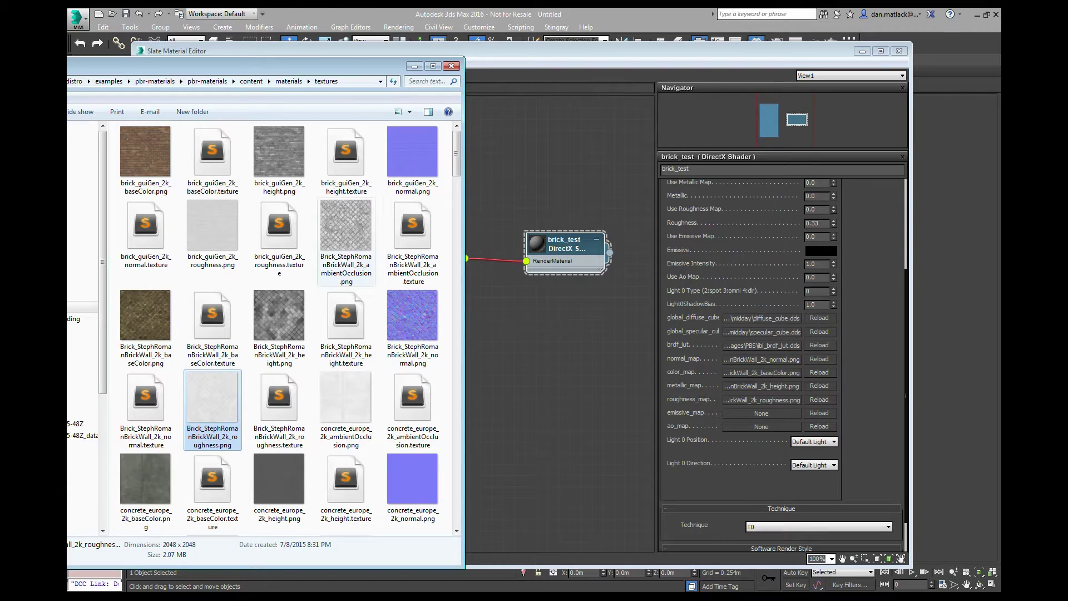
pyautogui.click(346, 228)
pyautogui.moveTo(346, 228); pyautogui.dragTo(761, 427)
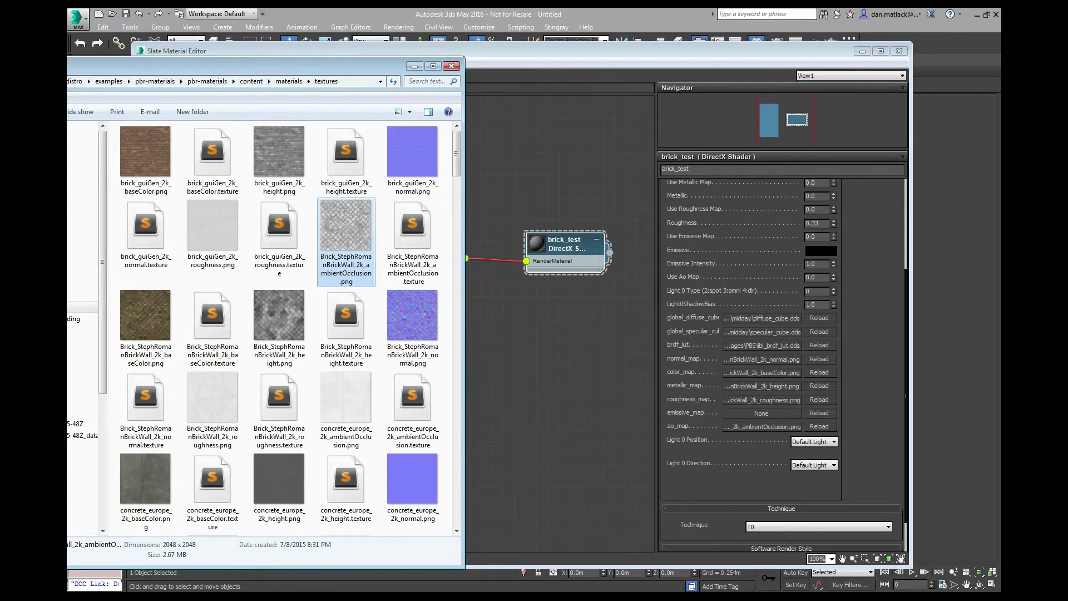
pyautogui.click(415, 66)
# - Assign the brick_test DirectX Shader material to the selected sphere
pyautogui.moveTo(871, 345); pyautogui.dragTo(872, 356)
pyautogui.moveTo(523, 51); pyautogui.dragTo(501, 425)
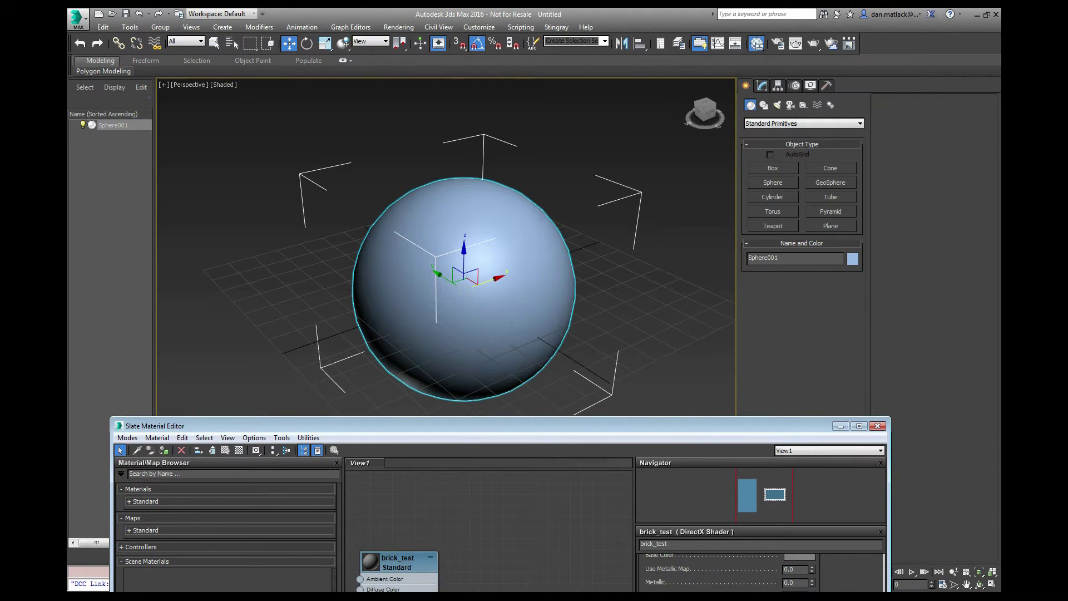
pyautogui.moveTo(229, 425); pyautogui.dragTo(257, 259)
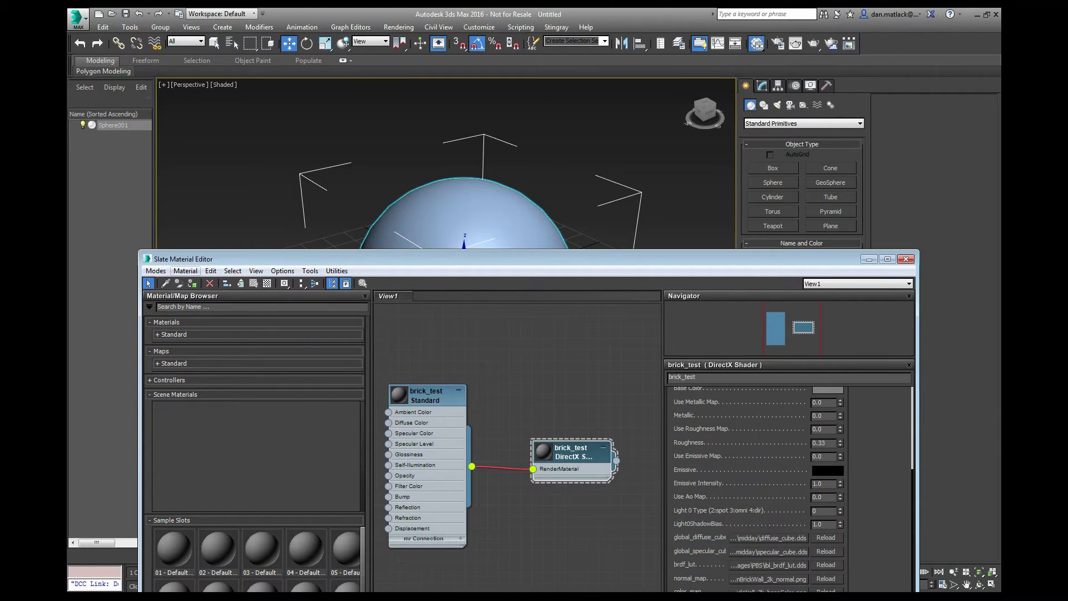
pyautogui.click(186, 271)
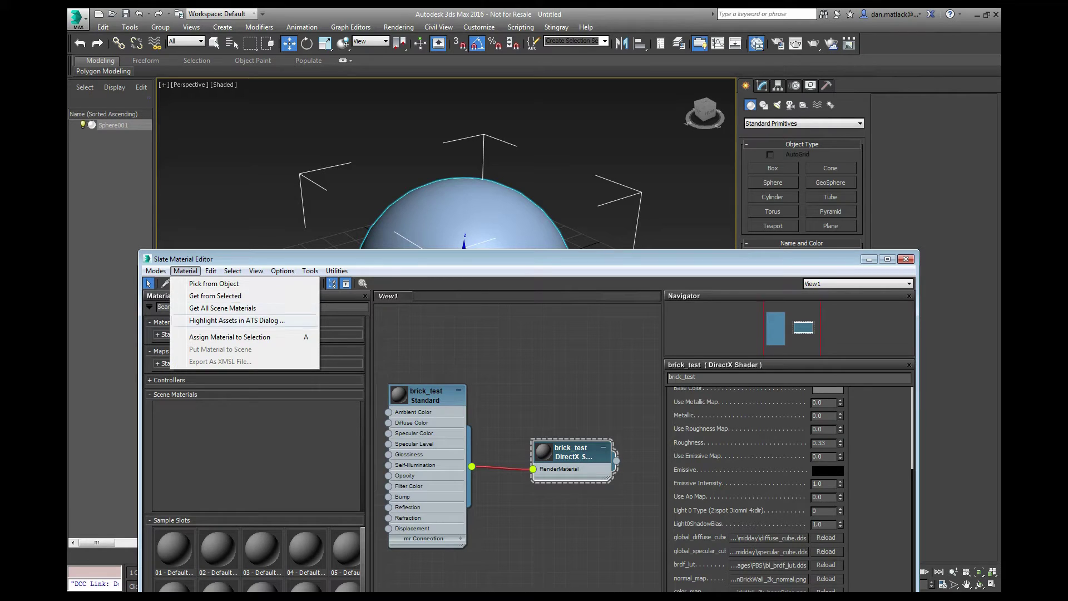
pyautogui.click(229, 338)
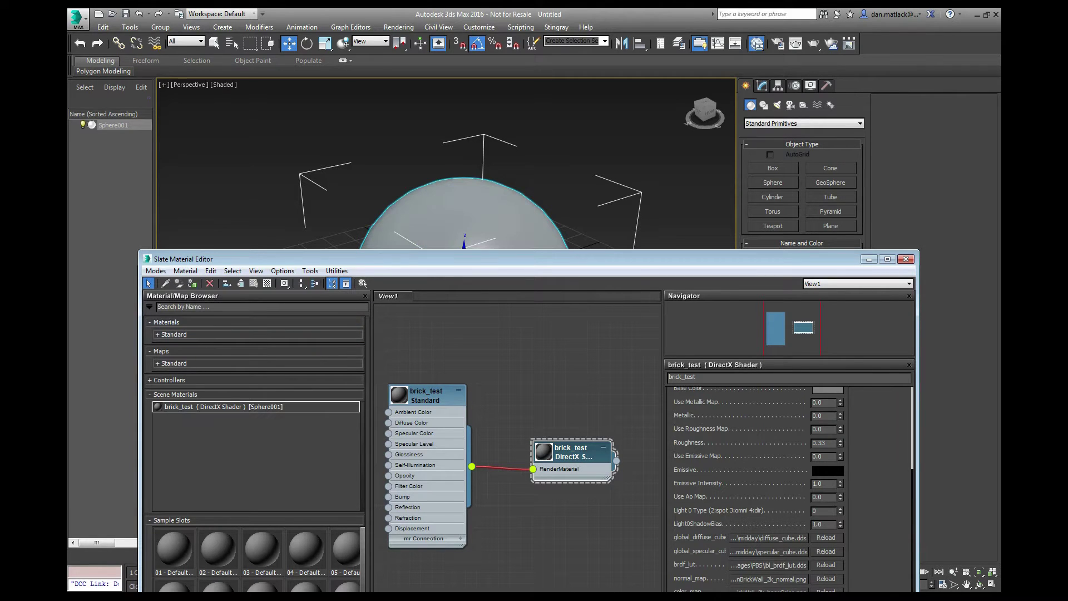
pyautogui.moveTo(389, 259); pyautogui.dragTo(256, 408)
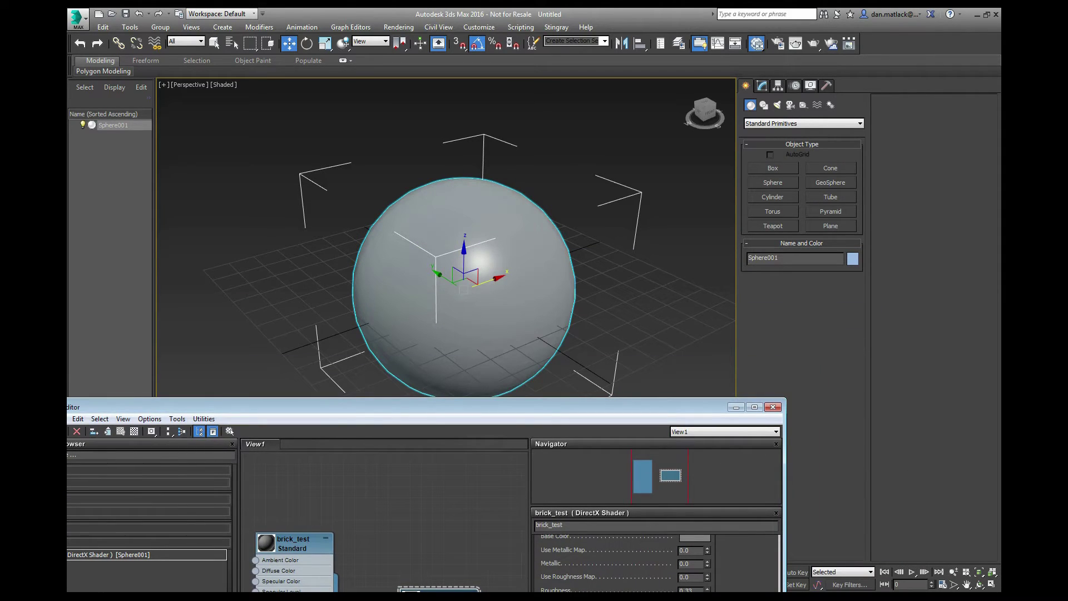
# - Set Use Normal Map, Use Color Map, Use Metallic Map, Use Roughness Map and Use Ao Map to 1.0 in the brick_test shader parameters
pyautogui.moveTo(389, 407); pyautogui.dragTo(165, 115)
pyautogui.scroll(4, 431, 417)
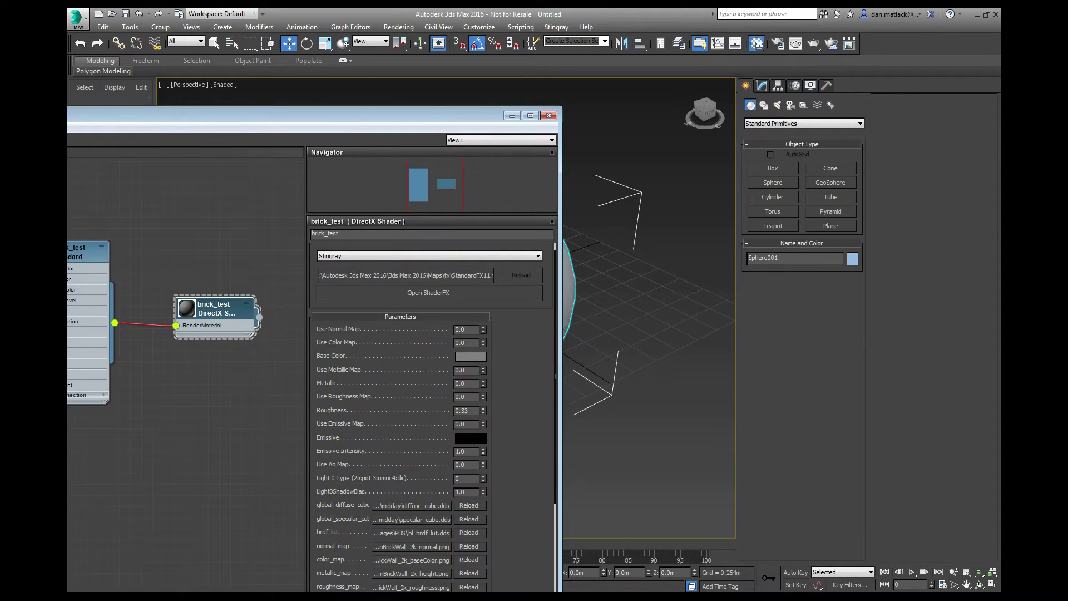
pyautogui.doubleClick(460, 329)
pyautogui.write('1')
pyautogui.press('Tab')
pyautogui.write('1')
pyautogui.press('Tab')
pyautogui.write('1')
pyautogui.press('Tab')
pyautogui.press('Tab')
pyautogui.write('1')
pyautogui.press('Tab')
pyautogui.press('Tab')
pyautogui.press('Tab')
pyautogui.press('Tab')
pyautogui.write('1')
pyautogui.press('Tab')
# - Examine the brick_test material on the sphere in the Perspective viewport from different angles and distances
pyautogui.moveTo(334, 115); pyautogui.dragTo(552, 62)
pyautogui.moveTo(379, 339); pyautogui.dragTo(394, 366, button='middle')
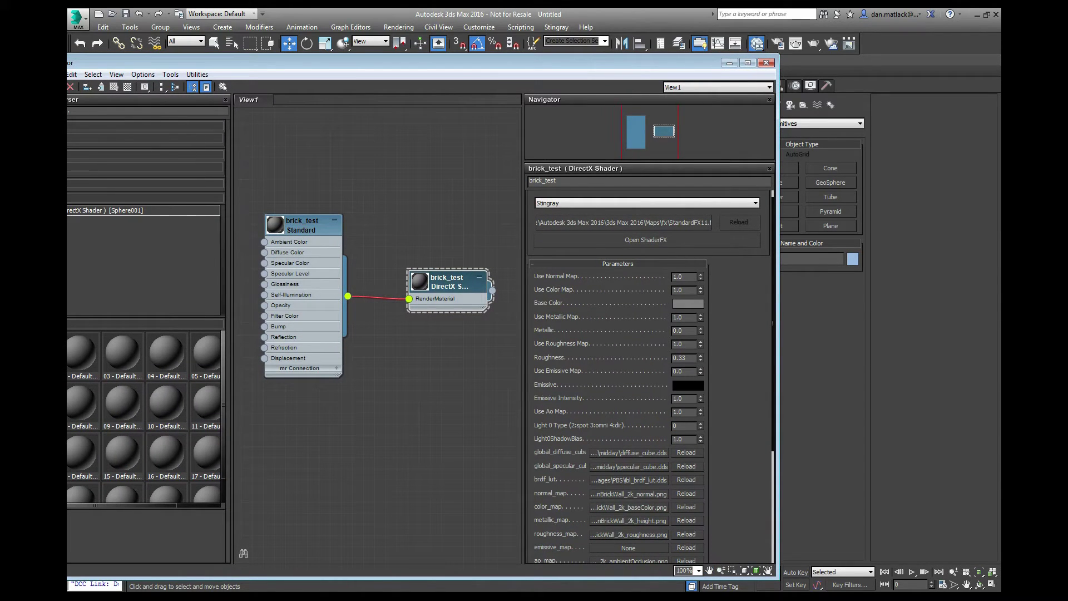
pyautogui.moveTo(581, 63); pyautogui.dragTo(67, 78)
pyautogui.scroll(3, 424, 267)
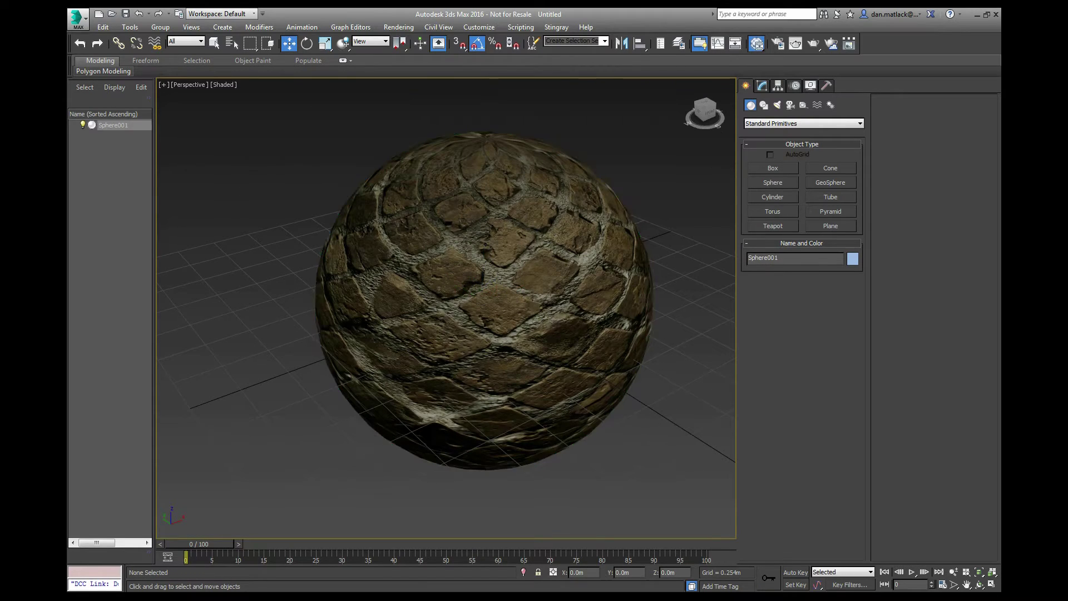
pyautogui.click(681, 356)
pyautogui.keyDown('alt'); pyautogui.moveTo(598, 328); pyautogui.dragTo(473, 345, button='middle'); pyautogui.keyUp('alt')
pyautogui.scroll(-5, 395, 346)
pyautogui.keyDown('alt'); pyautogui.moveTo(396, 346); pyautogui.dragTo(439, 367, button='middle'); pyautogui.keyUp('alt')
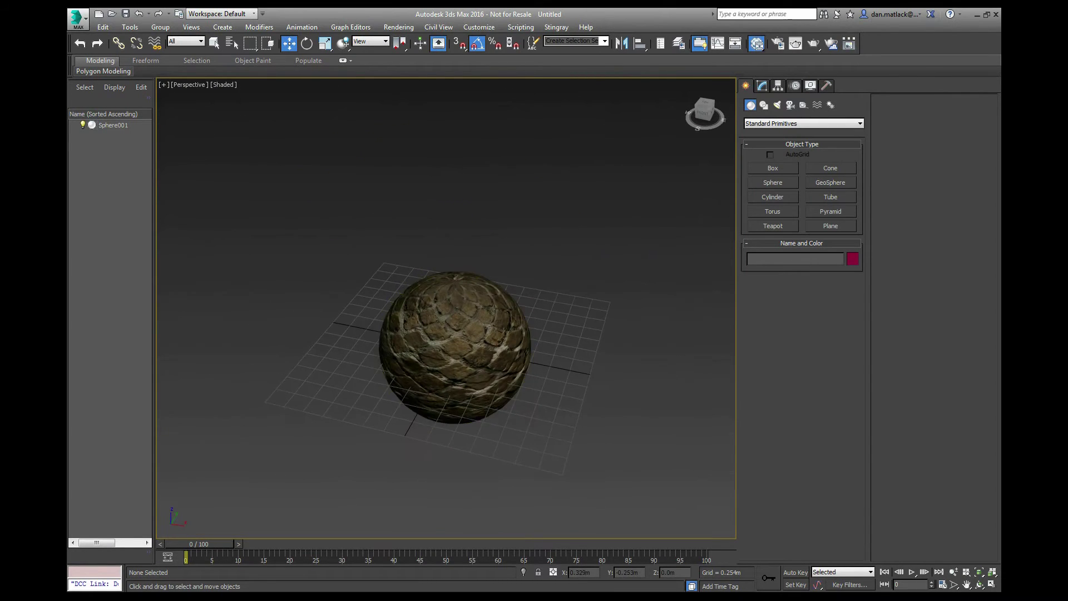
# - Move the sphere off the grid along the X axis to about -4.95 m
pyautogui.moveTo(474, 363); pyautogui.dragTo(506, 340, button='middle')
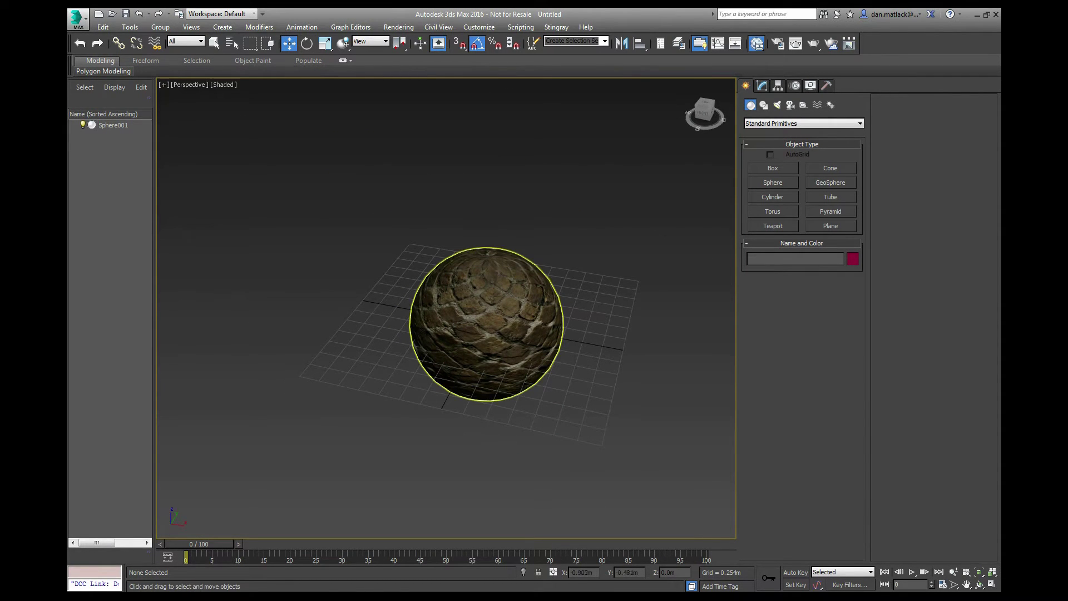
pyautogui.click(486, 324)
pyautogui.moveTo(486, 324); pyautogui.dragTo(171, 263)
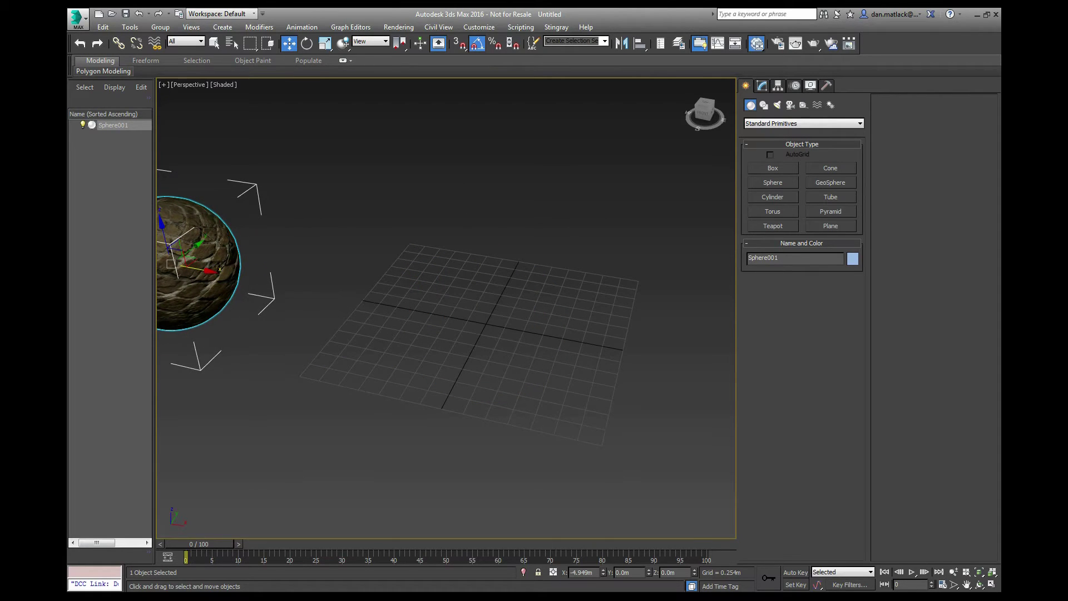
# - Create a square plane from the grid's centre, setting its length and width to 4 m and its length segments to 4
pyautogui.click(831, 226)
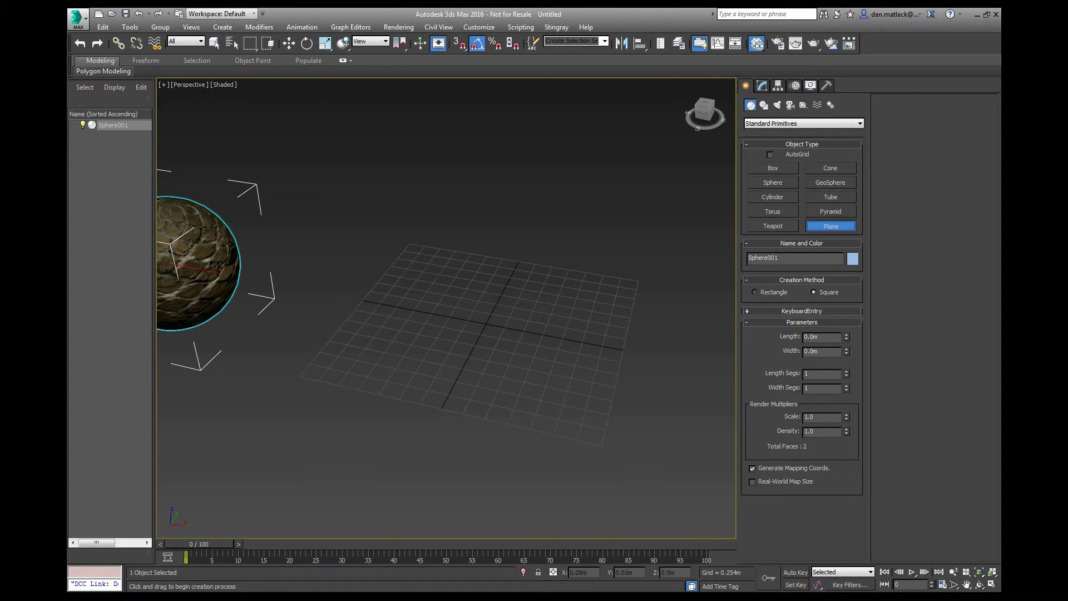
pyautogui.moveTo(487, 323); pyautogui.dragTo(712, 390)
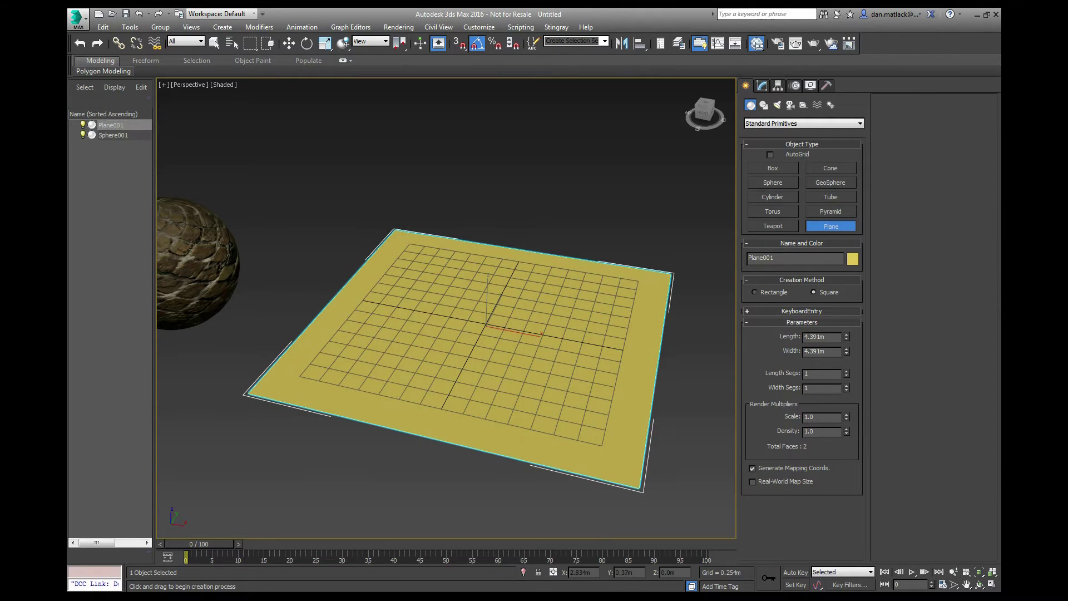
pyautogui.doubleClick(816, 337)
pyautogui.write('4')
pyautogui.press('Tab')
pyautogui.press('Tab')
pyautogui.write('4')
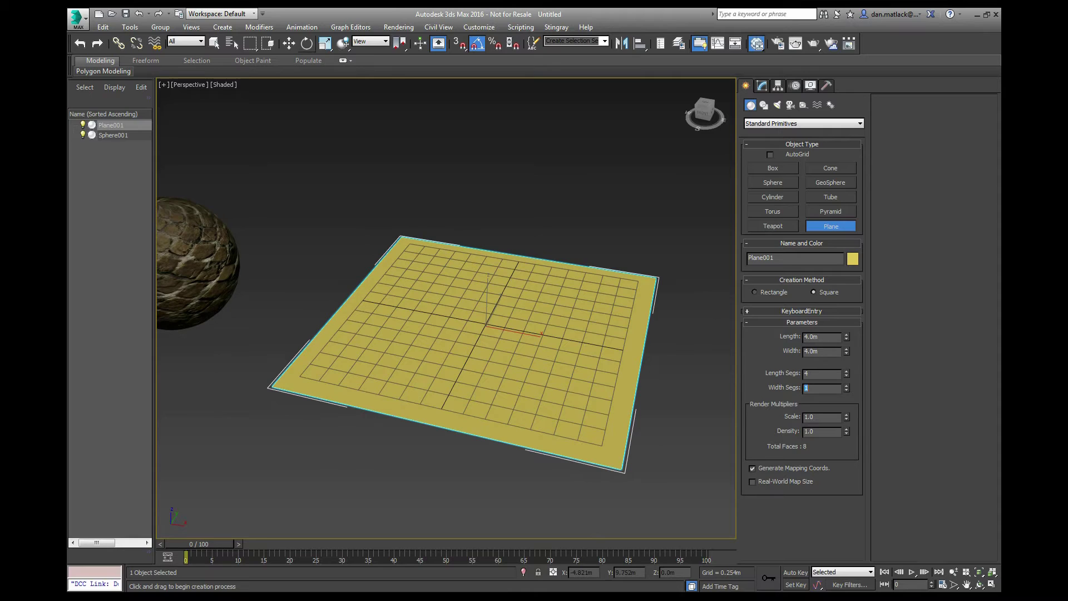
# - Centre the plane at the world origin by setting its absolute X and Y positions to 0
pyautogui.write('w')
pyautogui.press('F12')
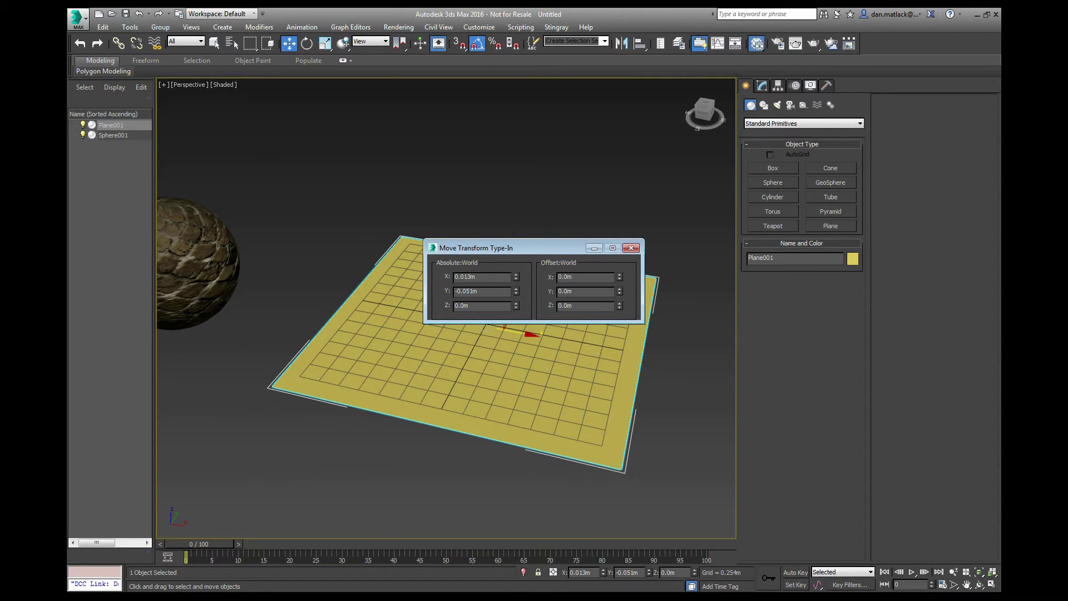
pyautogui.press('Tab')
pyautogui.write('0')
pyautogui.press('Tab')
pyautogui.write('0')
pyautogui.press('Tab')
pyautogui.press('Tab')
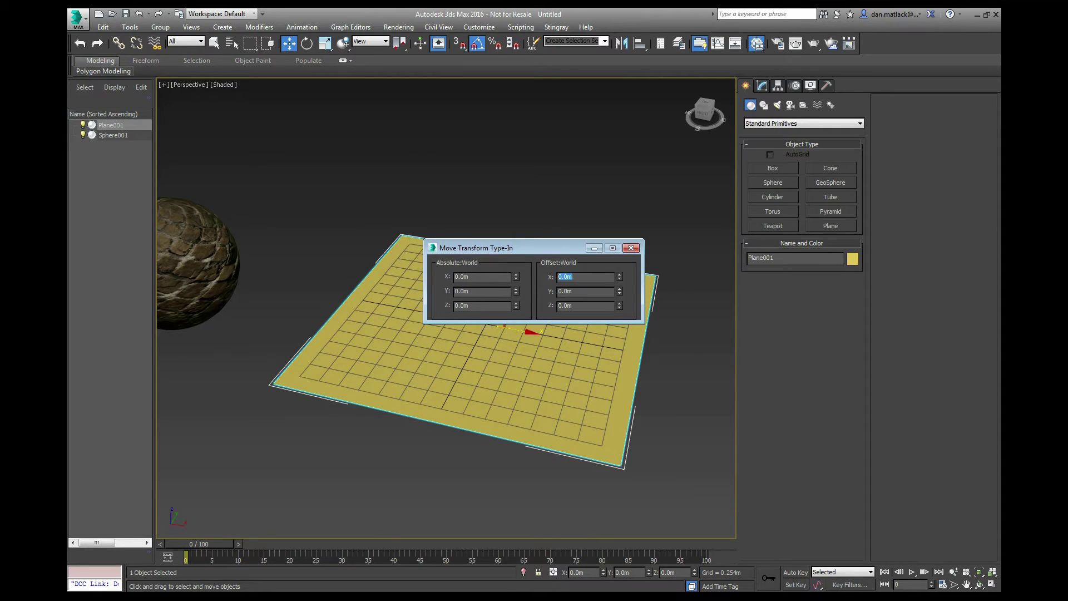
pyautogui.click(631, 248)
# - Assign the brick_test DirectX Shader material to the selected plane and minimize the Slate Material Editor
pyautogui.press('z')
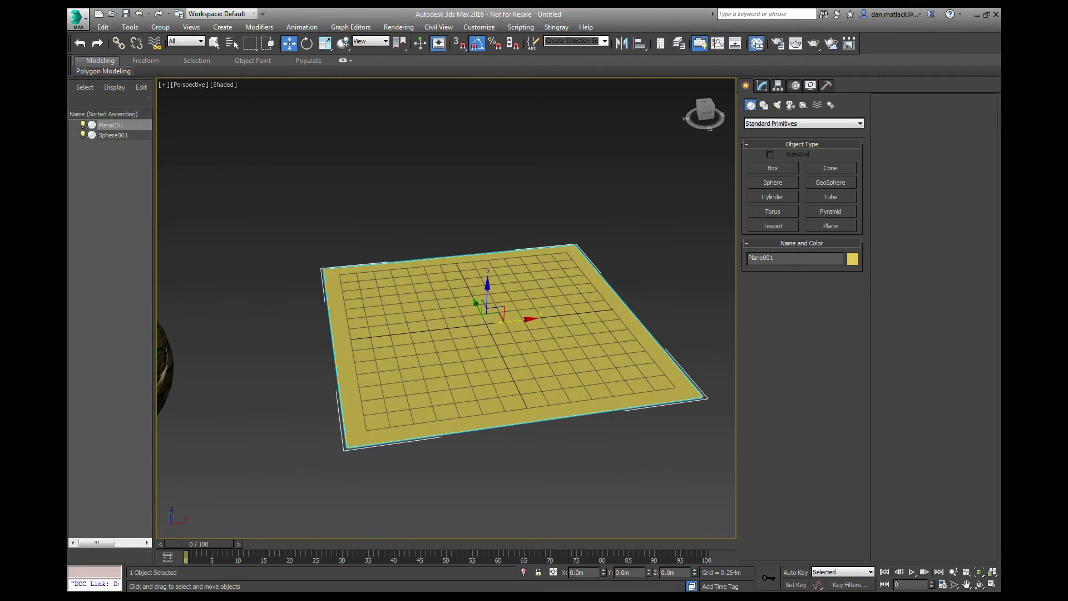
pyautogui.moveTo(67, 88); pyautogui.dragTo(513, 372)
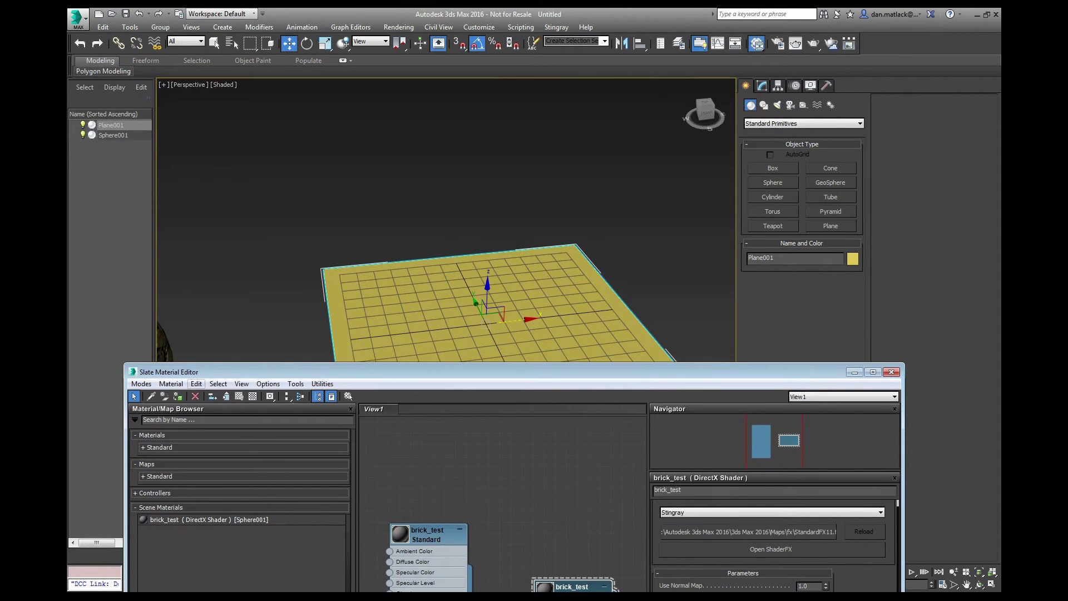
pyautogui.click(171, 384)
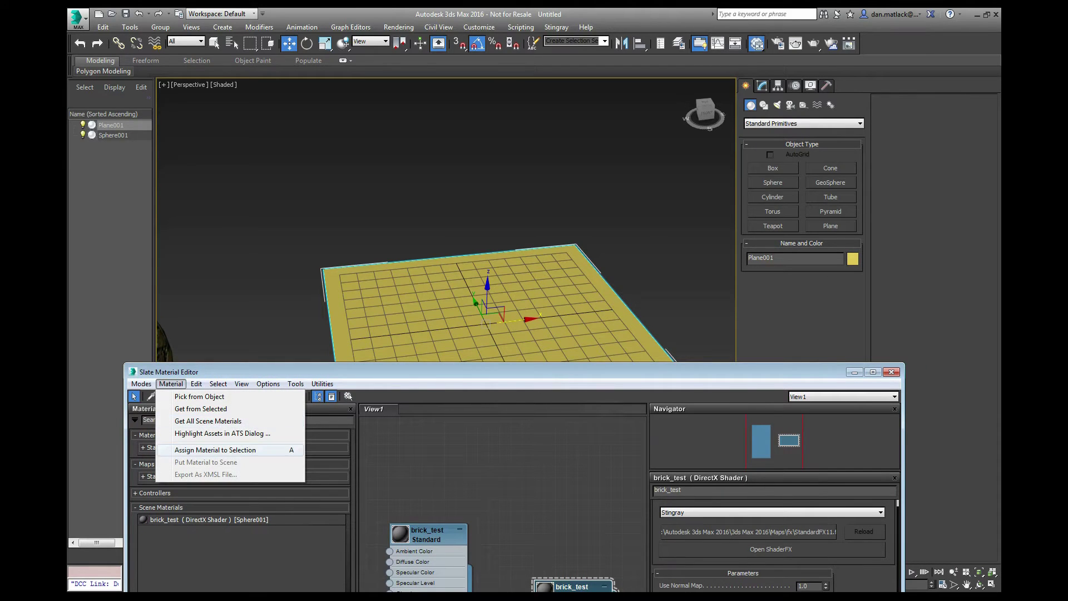
pyautogui.click(215, 449)
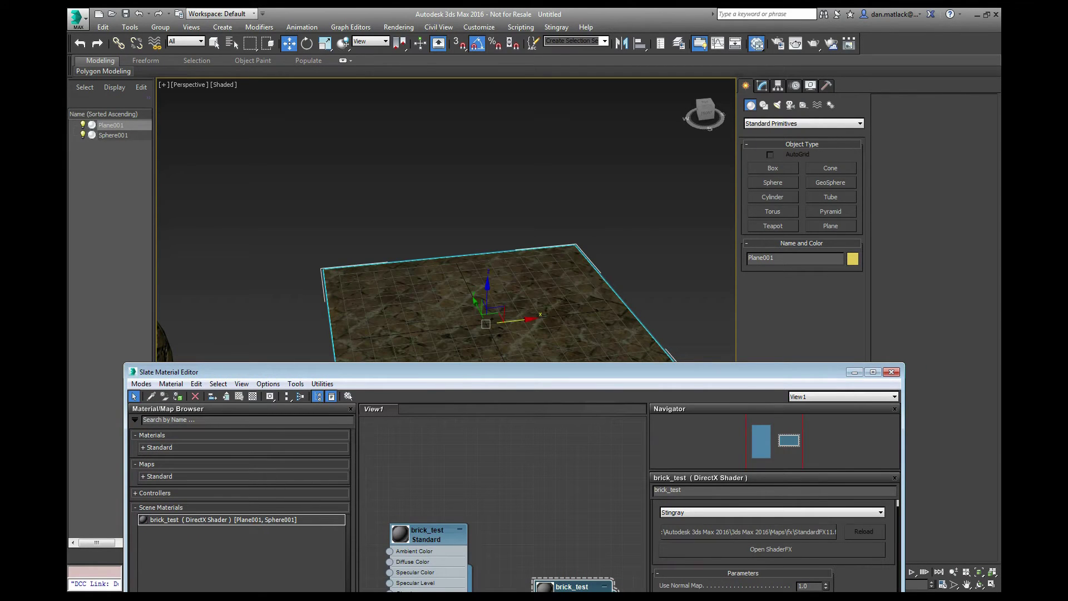
pyautogui.click(855, 373)
# - Add an Unwrap UVW modifier to the plane and collapse its modifier stack into an editable mesh
pyautogui.keyDown('alt'); pyautogui.moveTo(523, 311); pyautogui.dragTo(593, 362, button='middle'); pyautogui.keyUp('alt')
pyautogui.scroll(6, 500, 320)
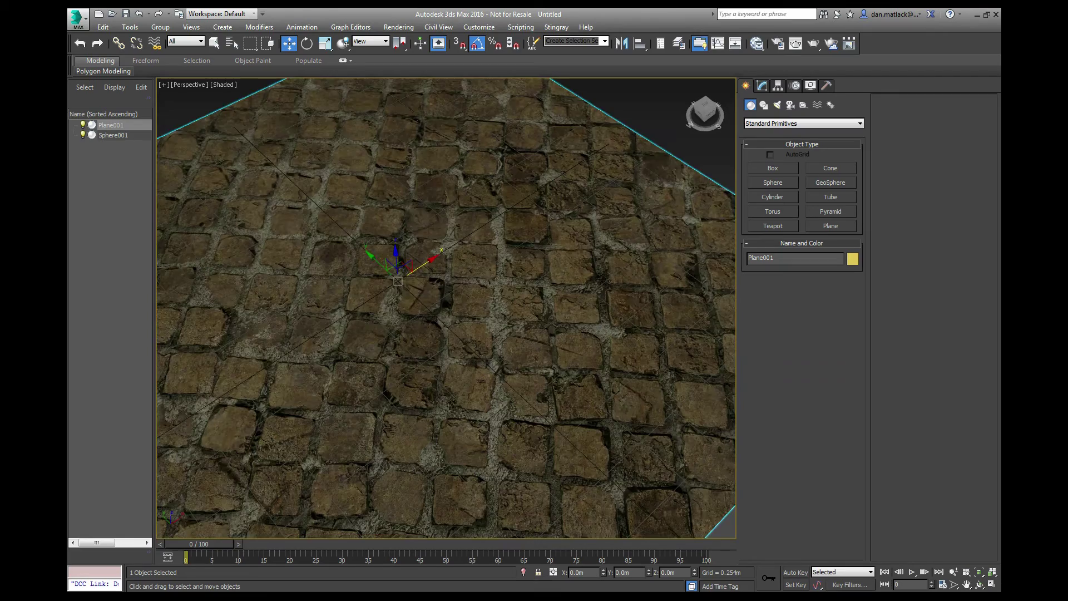
pyautogui.scroll(-6, 490, 333)
pyautogui.keyDown('alt'); pyautogui.moveTo(489, 334); pyautogui.dragTo(472, 270, button='middle'); pyautogui.keyUp('alt')
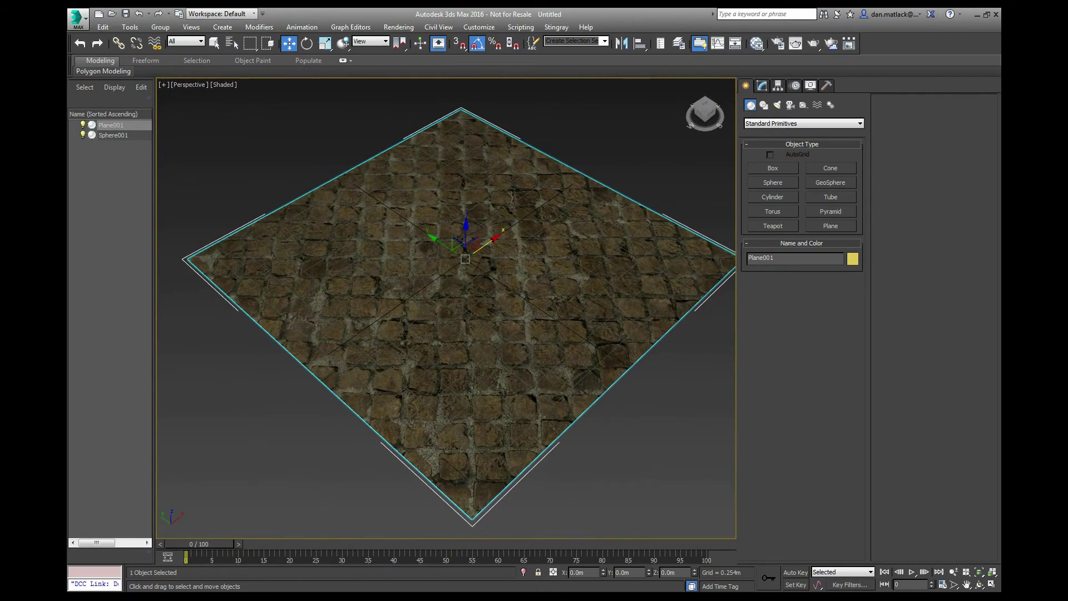
pyautogui.click(761, 86)
pyautogui.click(860, 120)
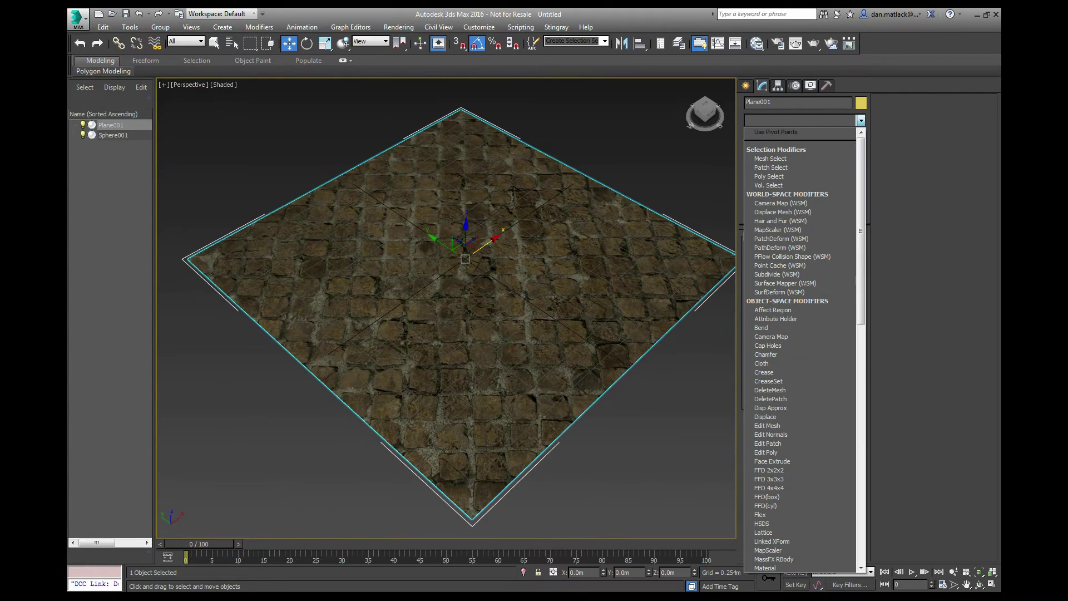
pyautogui.press('u')
pyautogui.press('Return')
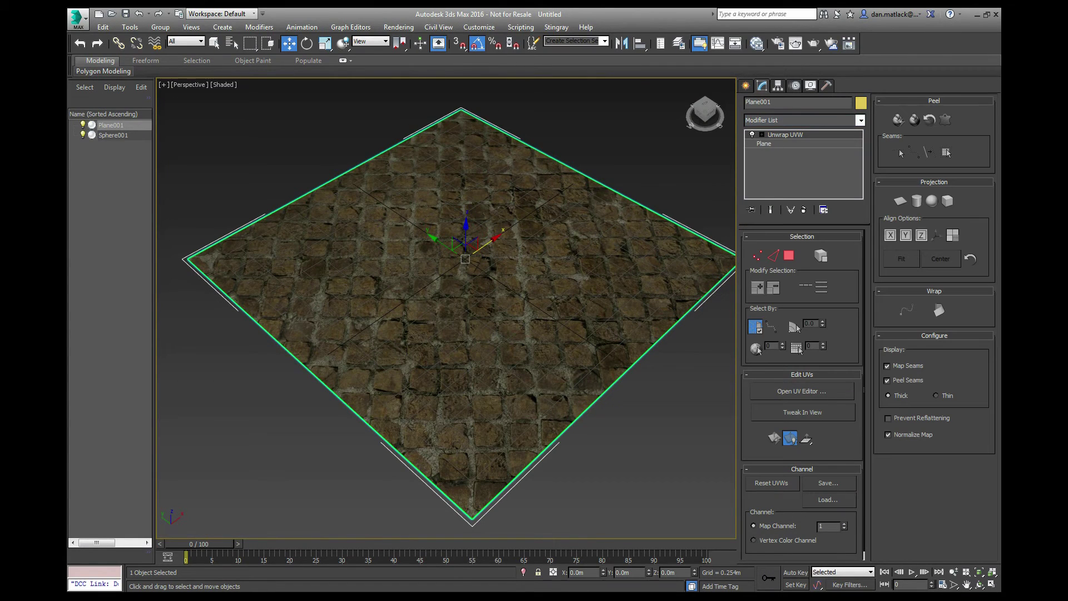
pyautogui.rightClick(772, 134)
pyautogui.click(810, 235)
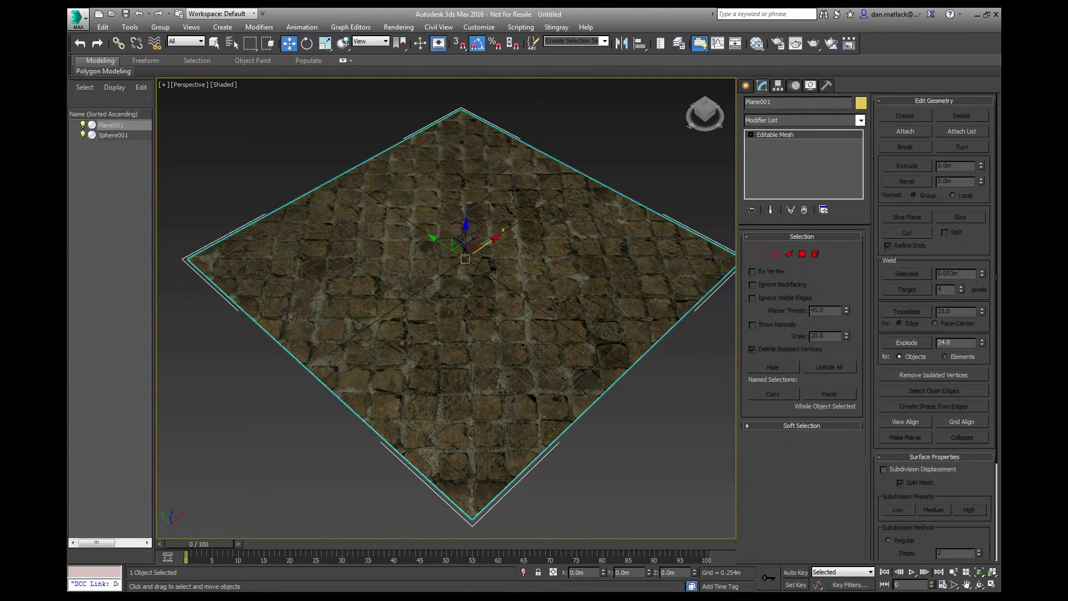
# - Rename the plane object as brick_test
pyautogui.click(804, 120)
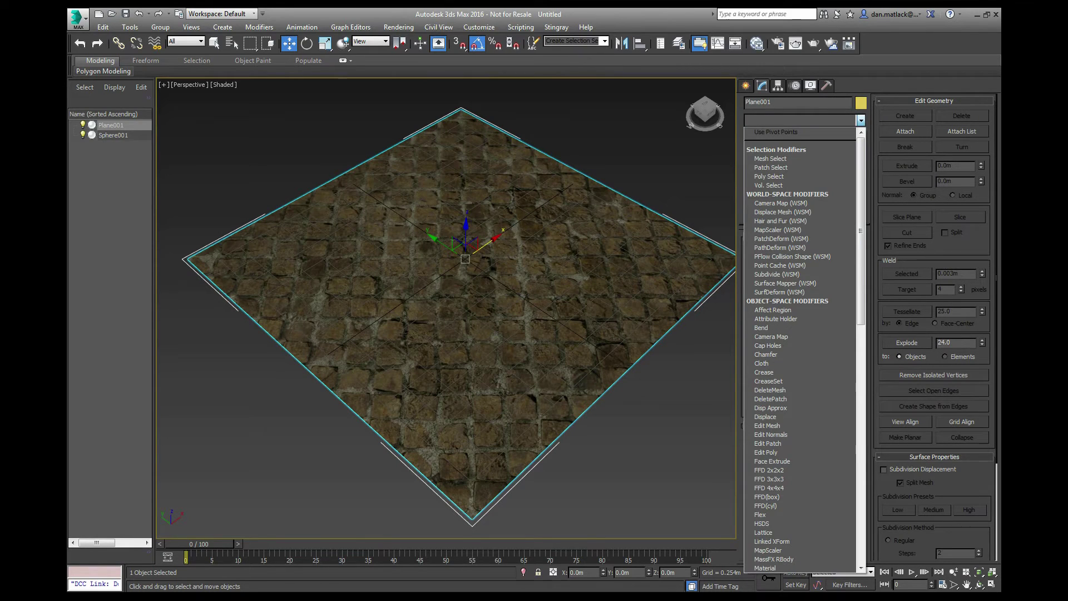
pyautogui.click(804, 120)
pyautogui.moveTo(778, 102); pyautogui.dragTo(705, 104)
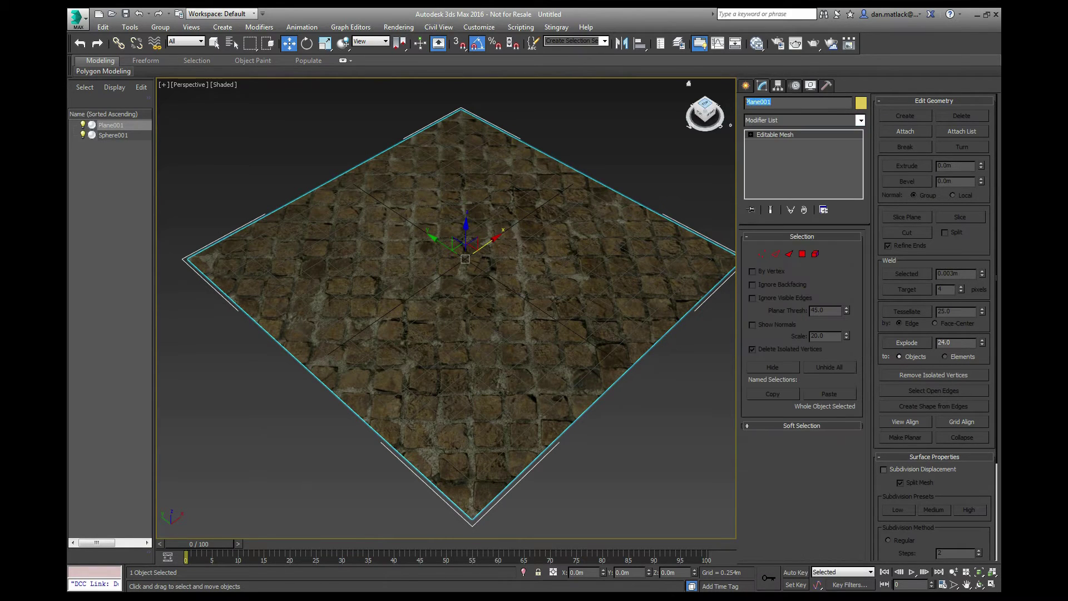
pyautogui.write('brick_test')
pyautogui.press('Return')
# - Examine the brick surface of the plane up close and from different viewing angles
pyautogui.keyDown('alt'); pyautogui.moveTo(545, 311); pyautogui.dragTo(473, 281, button='middle'); pyautogui.keyUp('alt')
pyautogui.keyDown('alt'); pyautogui.moveTo(517, 170); pyautogui.dragTo(613, 244, button='middle'); pyautogui.keyUp('alt')
pyautogui.moveTo(705, 112); pyautogui.dragTo(708, 111)
pyautogui.keyDown('alt'); pyautogui.moveTo(428, 303); pyautogui.dragTo(479, 272, button='middle'); pyautogui.keyUp('alt')
pyautogui.scroll(5, 452, 277)
pyautogui.scroll(4, 454, 334)
pyautogui.scroll(-6, 470, 317)
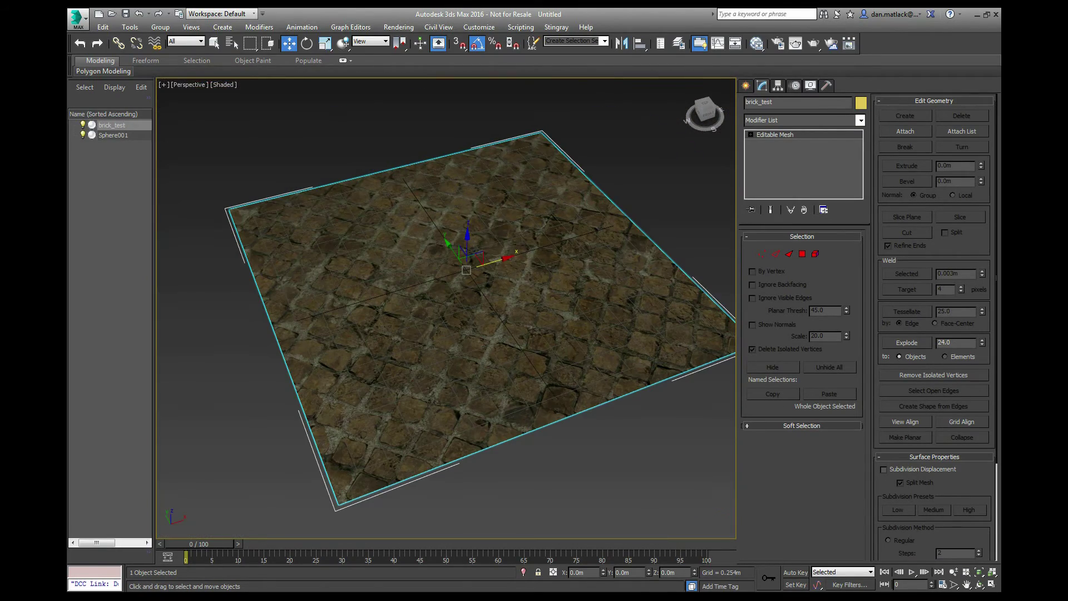
# - Export the selected brick_test plane to the desktop as floor_brick_test.FBX, overwriting the existing file and keeping the current FBX export settings
pyautogui.click(78, 19)
pyautogui.moveTo(106, 190)
pyautogui.click(206, 99)
pyautogui.click(106, 189)
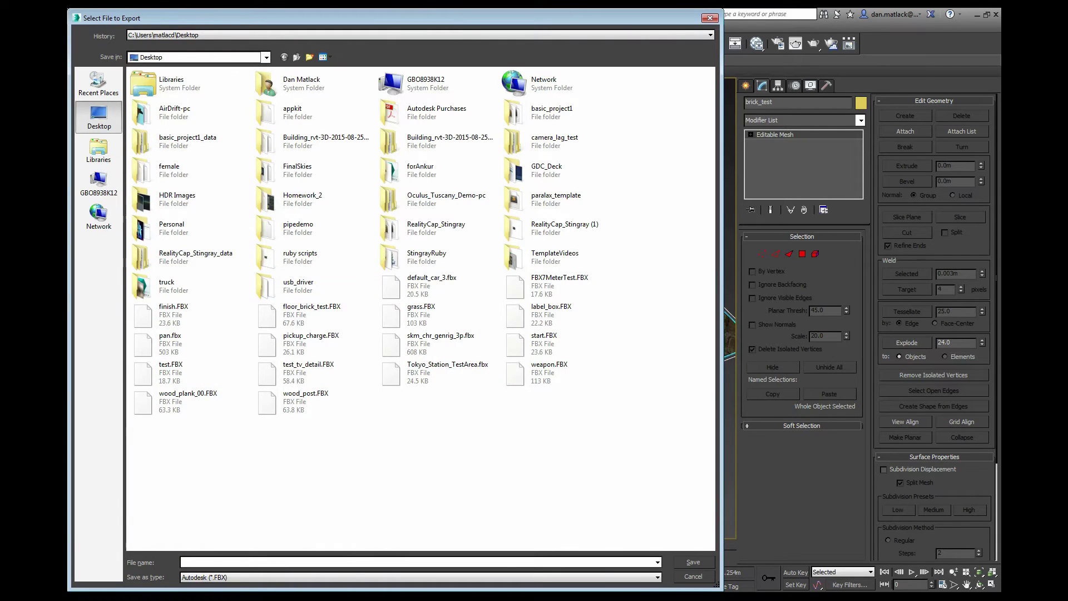
pyautogui.doubleClick(328, 315)
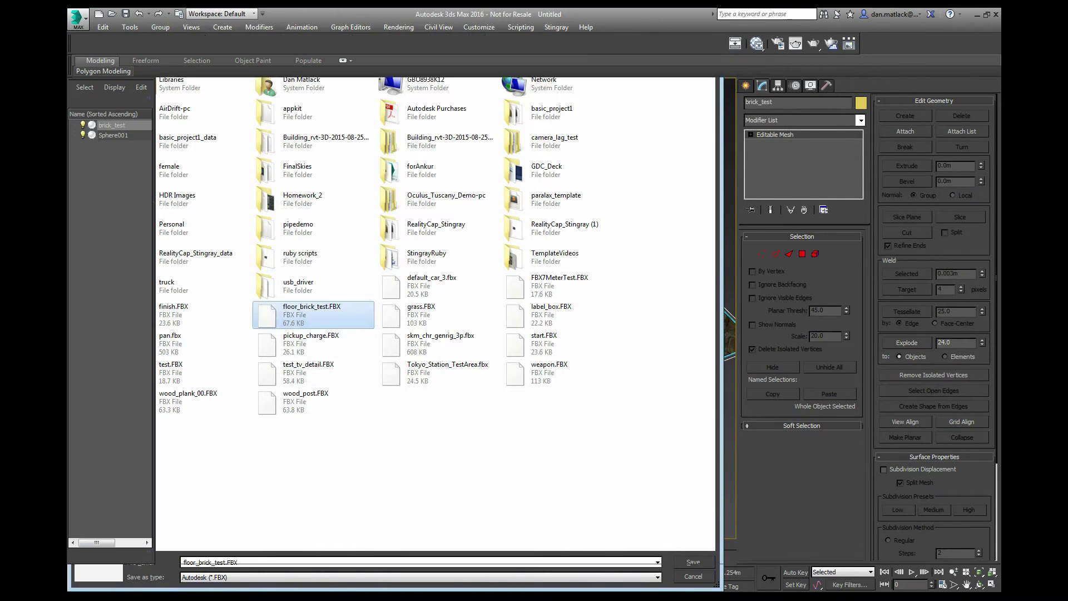
pyautogui.press('Return')
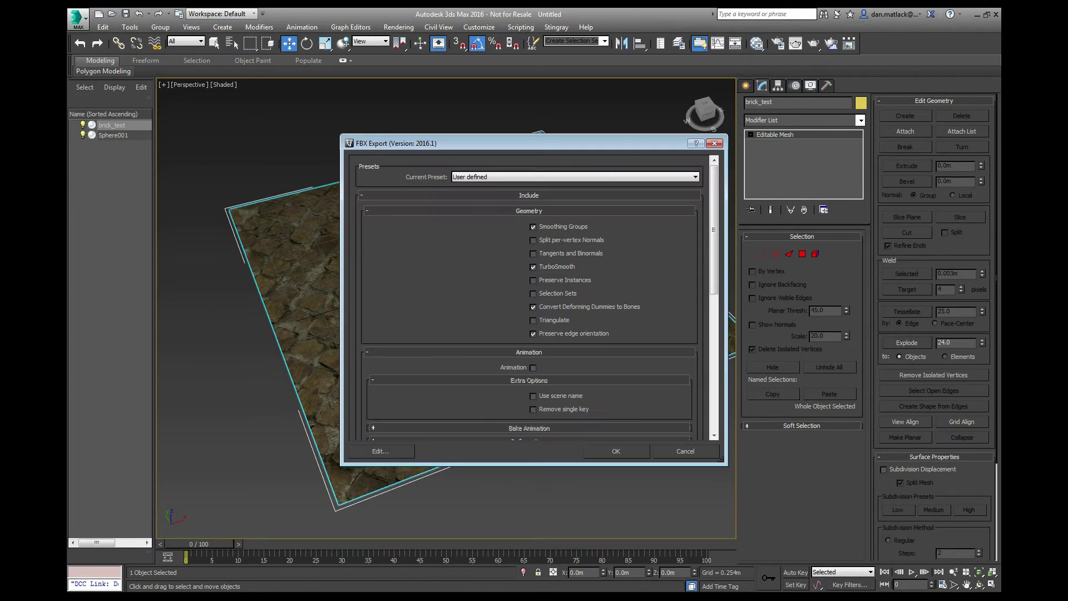
pyautogui.click(616, 448)
pyautogui.click(215, 43)
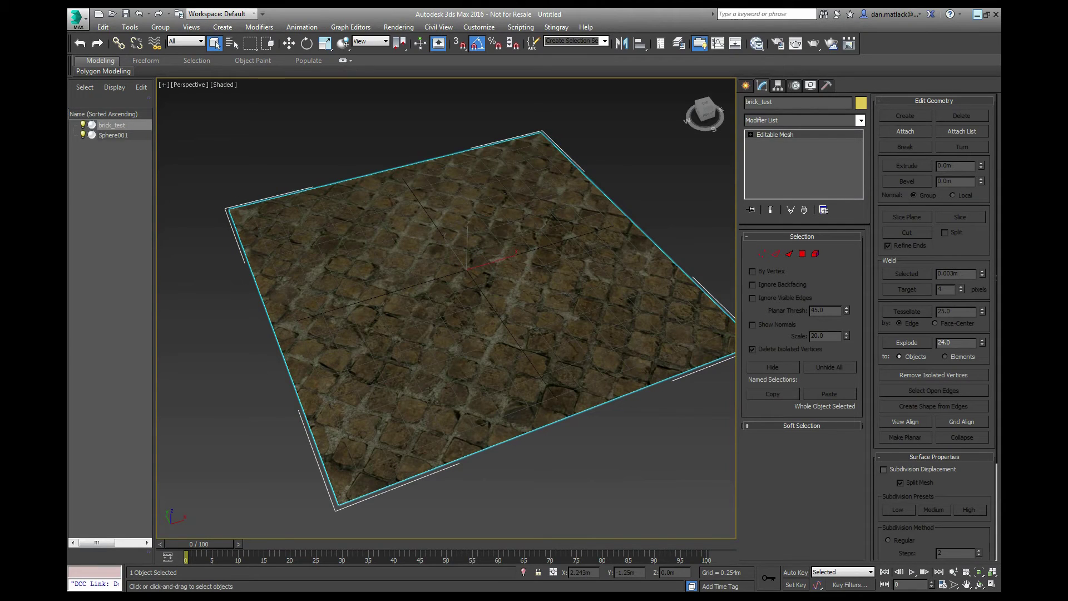
# - Switch to Stingray, import floor_brick_test.FBX into the content folder with the current import options, and inspect the brick_test material's settings
pyautogui.click(977, 15)
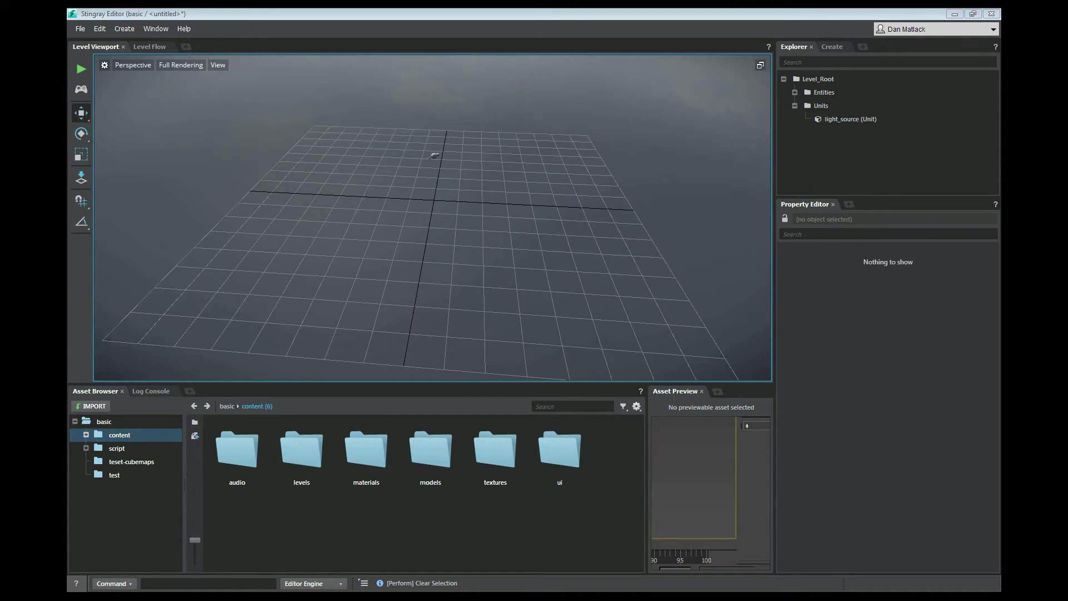
pyautogui.moveTo(489, 529); pyautogui.dragTo(329, 533)
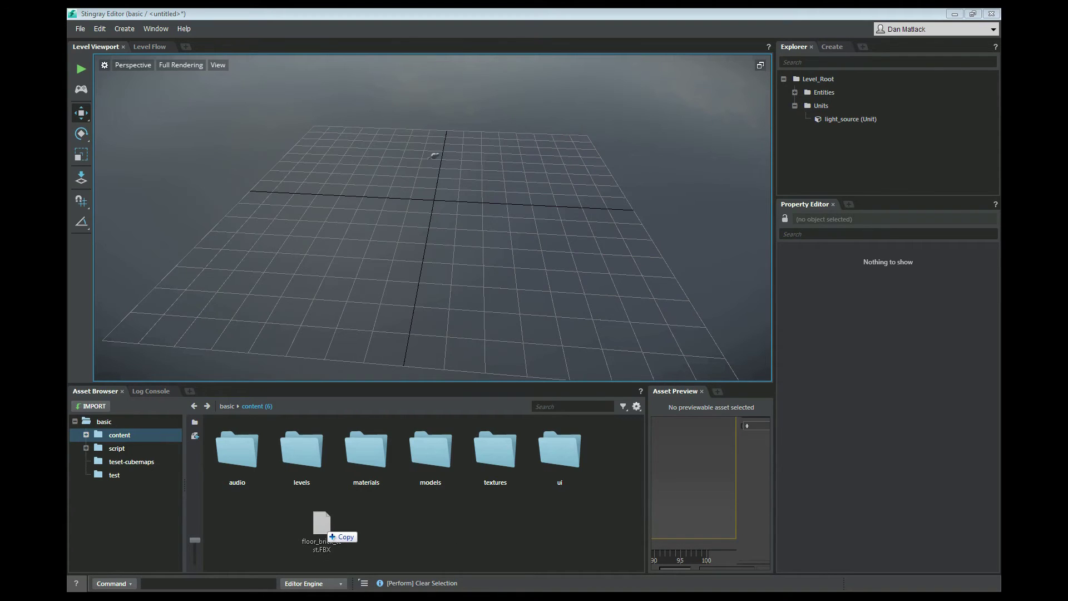
pyautogui.moveTo(329, 533); pyautogui.dragTo(329, 533)
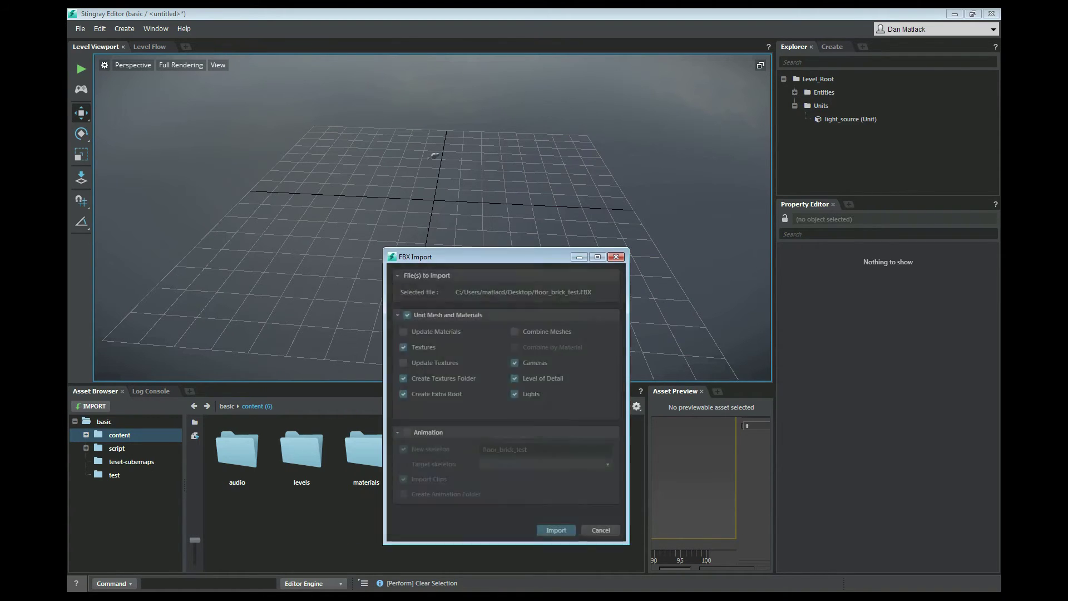
pyautogui.click(557, 530)
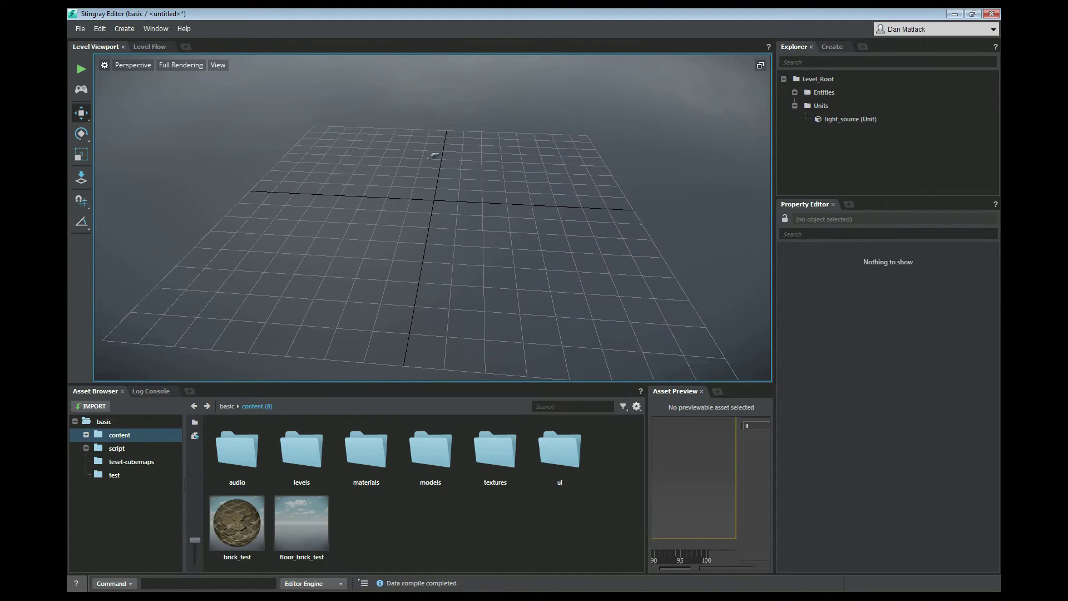
pyautogui.click(237, 523)
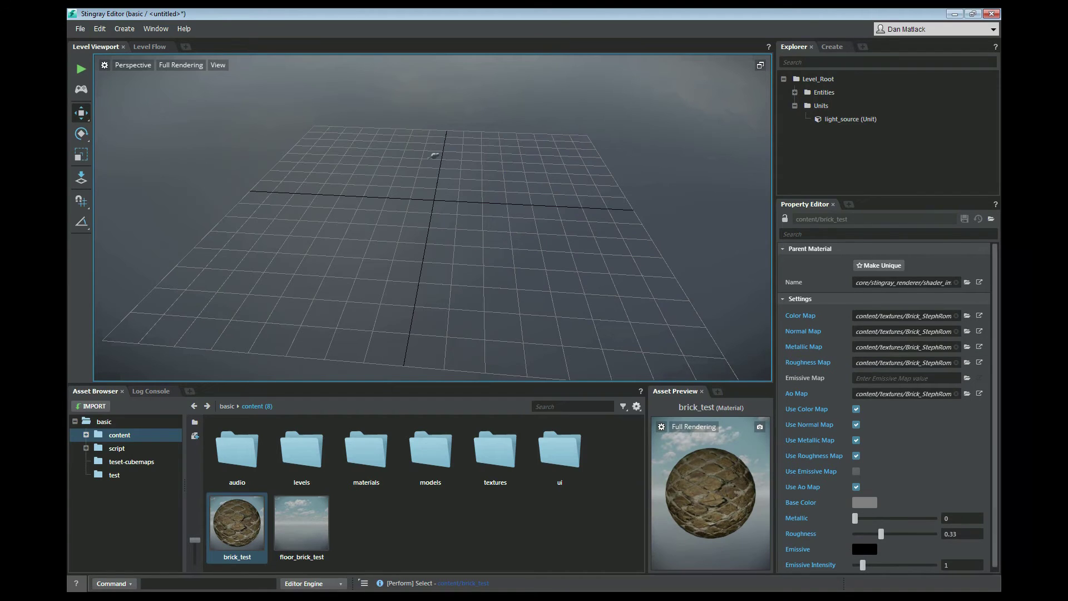
pyautogui.scroll(-1, 890, 356)
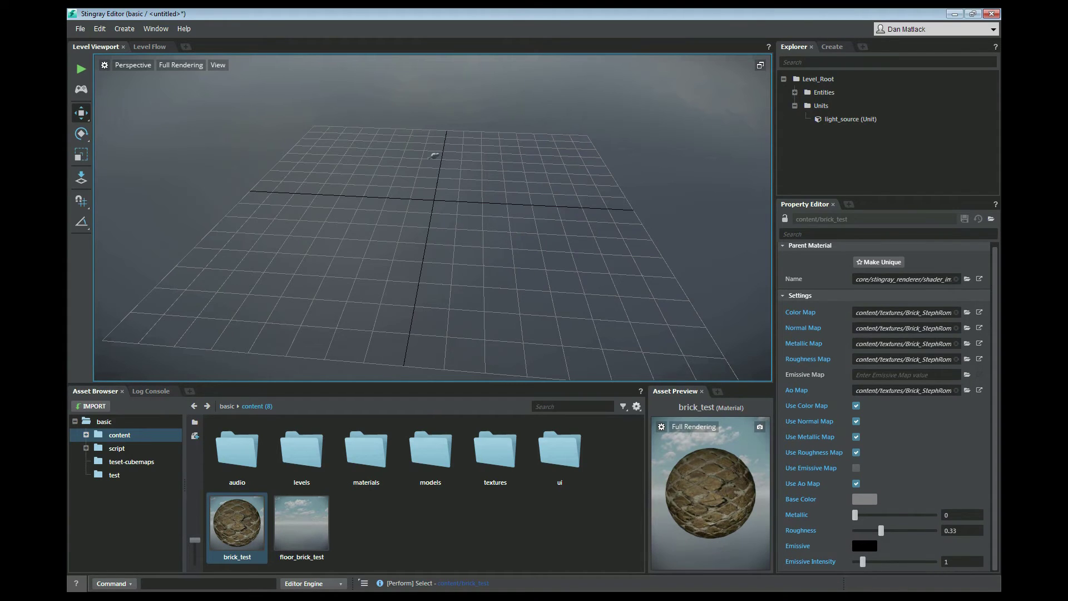
# - Place the floor_brick_test unit near the centre of the level grid and examine its brick surface up close
pyautogui.click(302, 523)
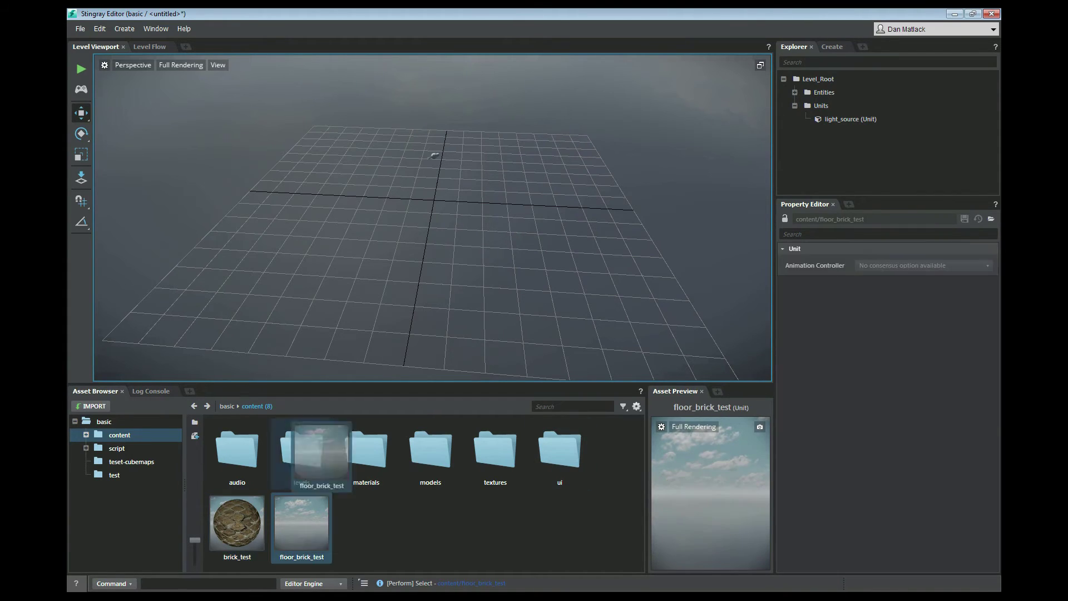
pyautogui.moveTo(301, 523); pyautogui.dragTo(436, 202)
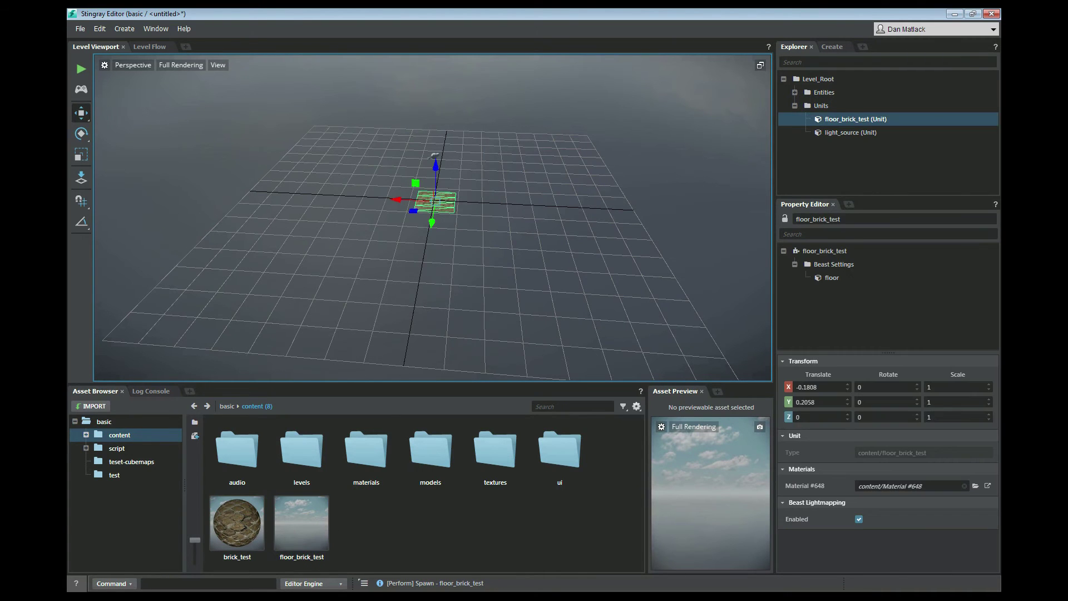
pyautogui.click(301, 523)
pyautogui.click(436, 199)
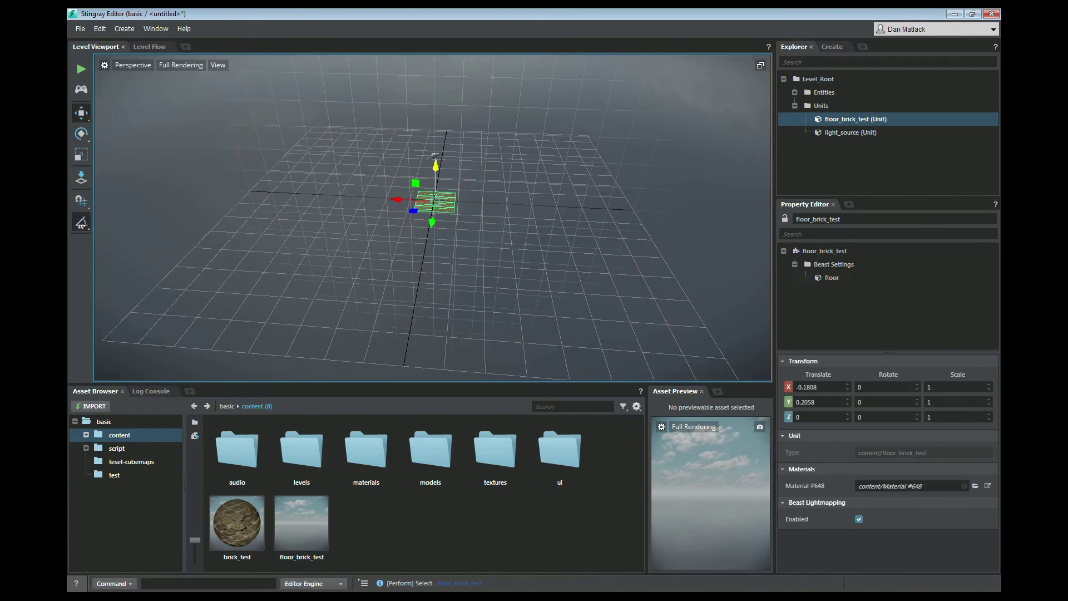
pyautogui.keyDown('alt'); pyautogui.moveTo(436, 201); pyautogui.dragTo(500, 228, button='right'); pyautogui.keyUp('alt')
pyautogui.press('f')
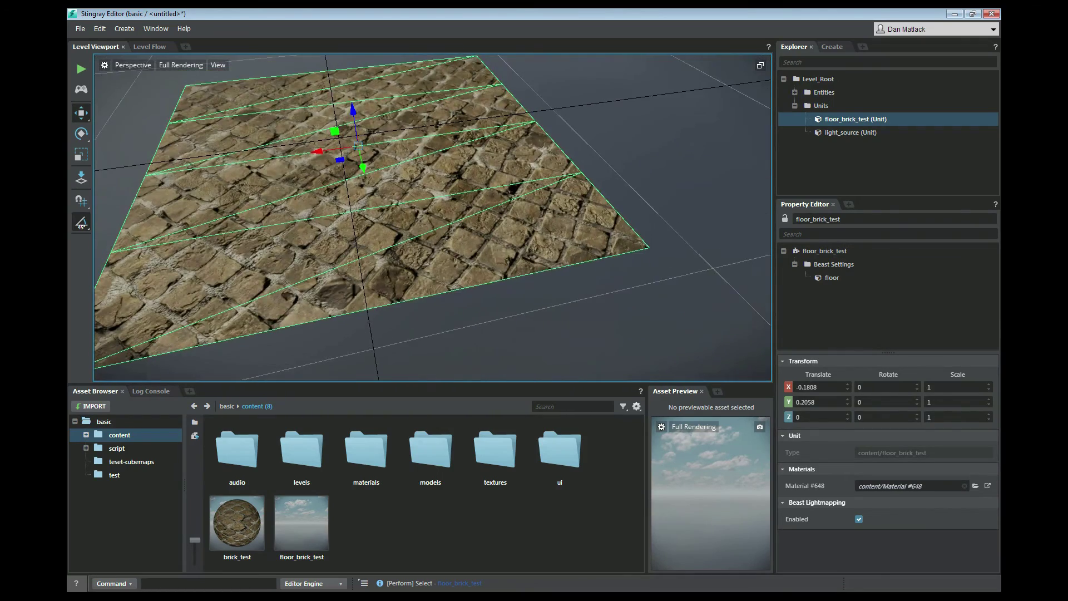
pyautogui.click(567, 317)
pyautogui.moveTo(434, 222)
pyautogui.mouseDown(button='right')
pyautogui.moveTo(384, 223)
pyautogui.moveTo(445, 229)
pyautogui.moveTo(389, 220)
pyautogui.moveTo(378, 200)
pyautogui.moveTo(434, 228)
pyautogui.moveTo(473, 217)
pyautogui.moveTo(456, 206)
pyautogui.moveTo(434, 245)
pyautogui.moveTo(417, 211)
pyautogui.moveTo(406, 234)
pyautogui.moveTo(417, 217)
pyautogui.moveTo(434, 233)
pyautogui.mouseUp(button='right')
pyautogui.click(434, 234)
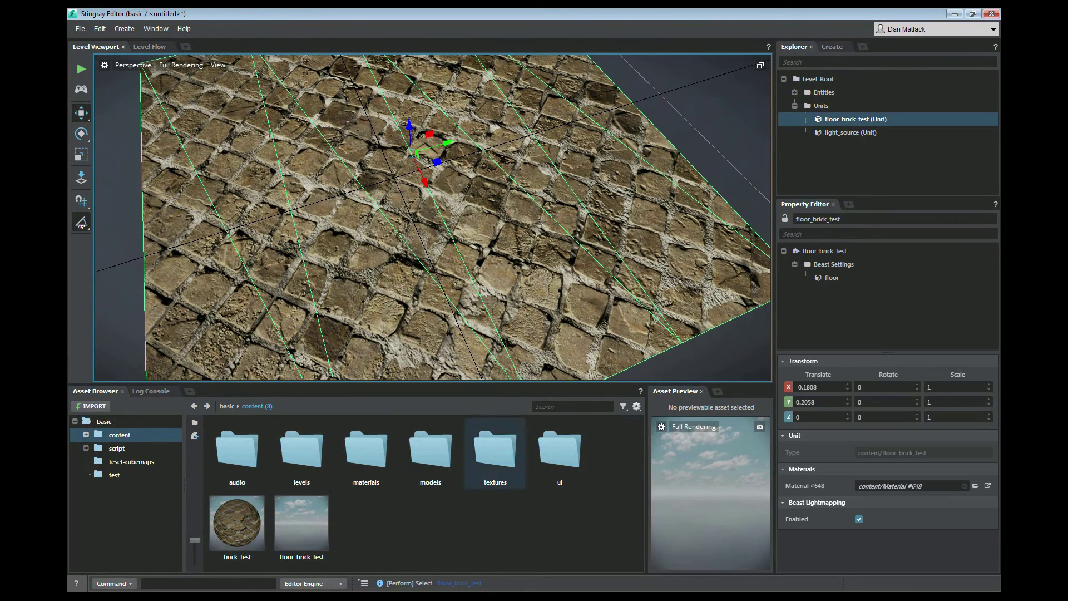
# - Make the brick_test material unique, and open its shader graph to view the nodes before closing it
pyautogui.press('Escape')
pyautogui.click(237, 524)
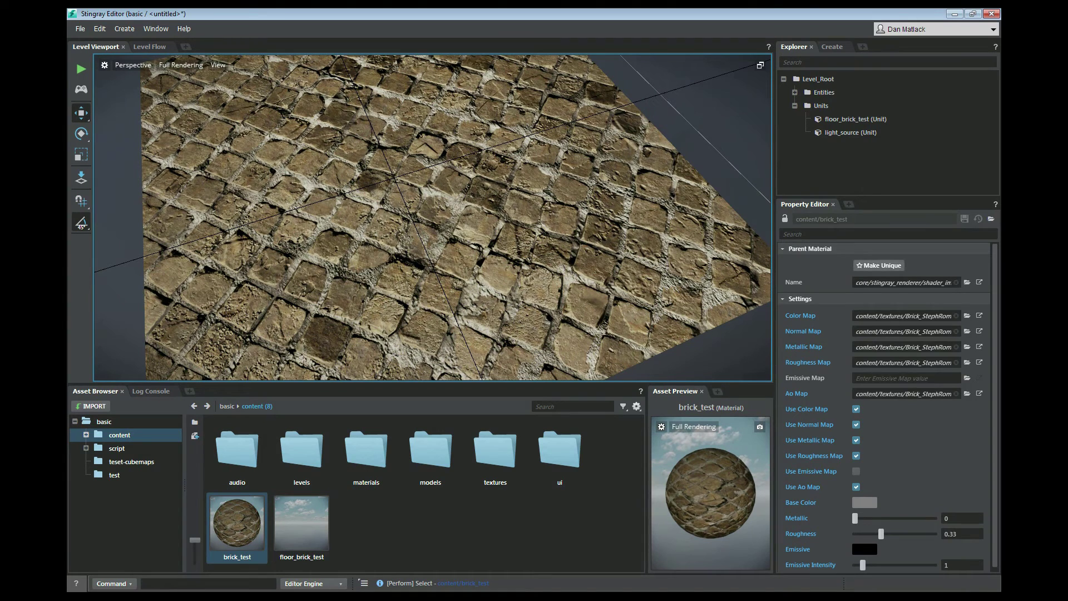
pyautogui.click(879, 265)
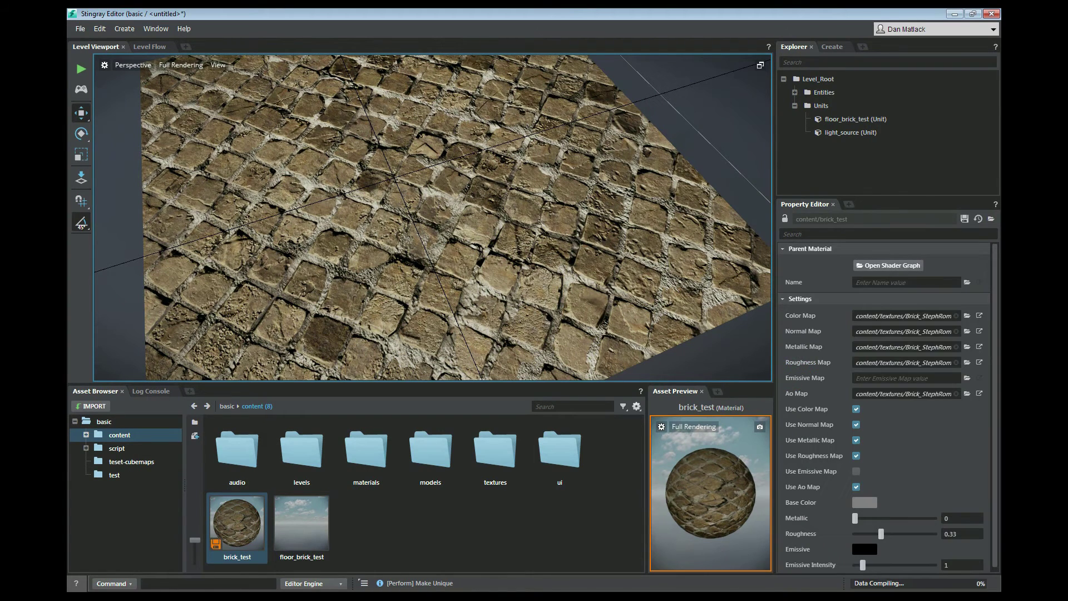
pyautogui.click(888, 266)
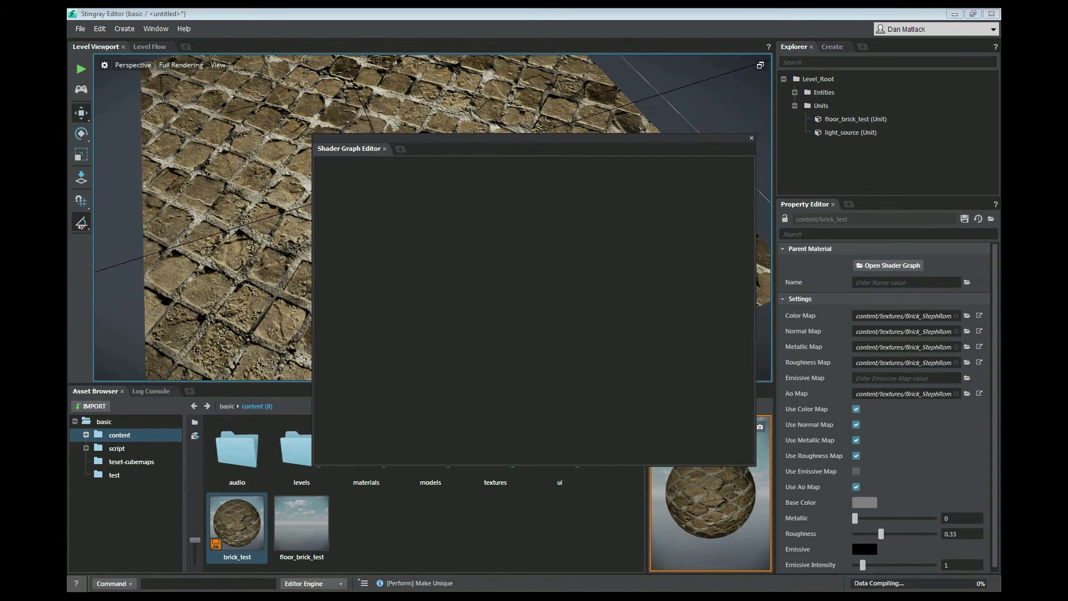
pyautogui.moveTo(534, 139); pyautogui.dragTo(451, 115)
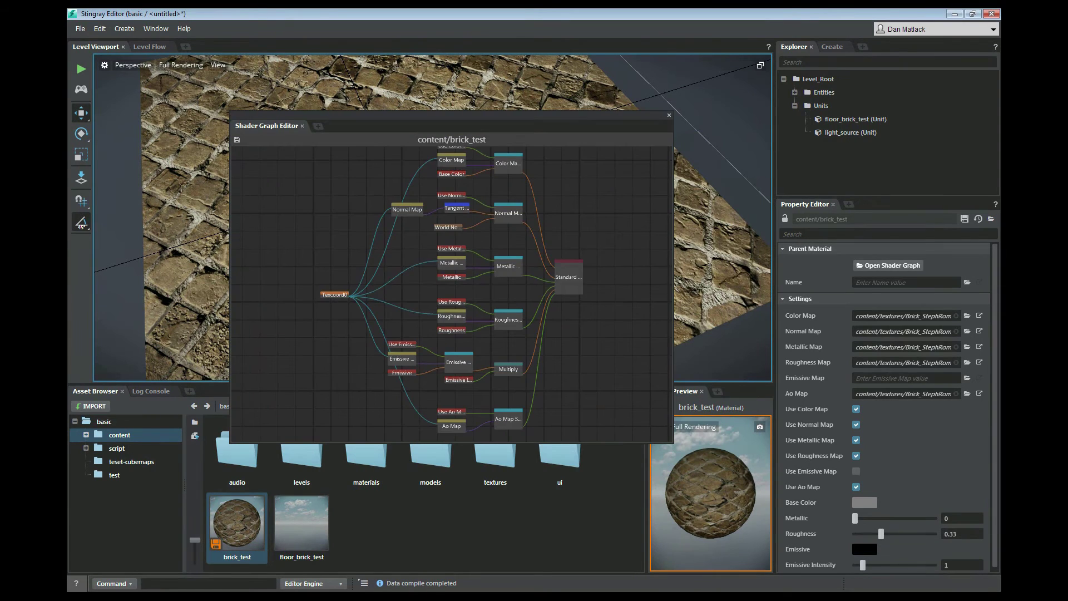
pyautogui.scroll(-1, 454, 294)
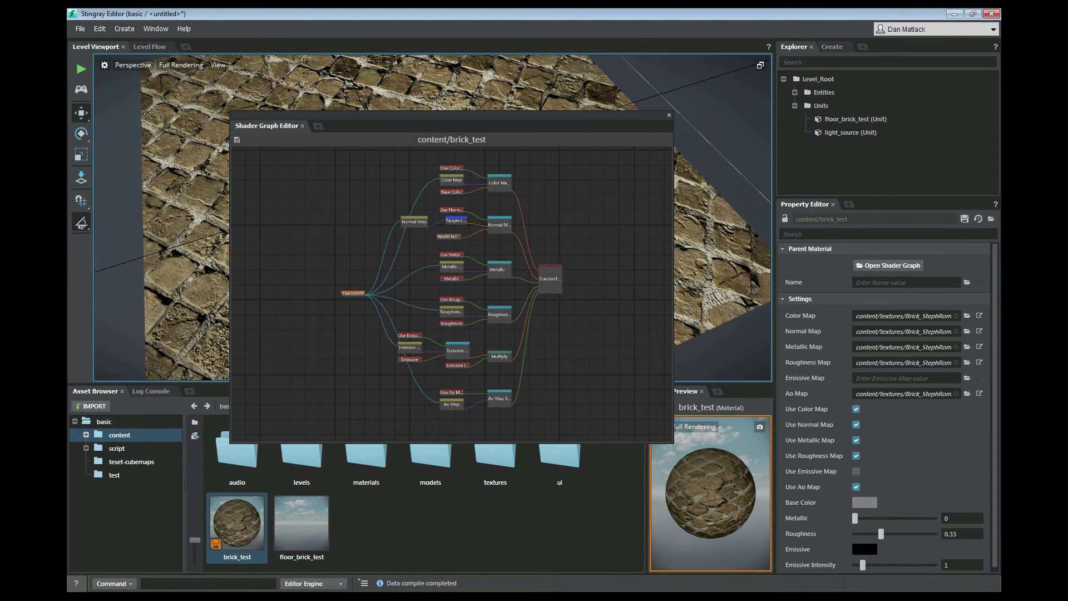
pyautogui.click(669, 116)
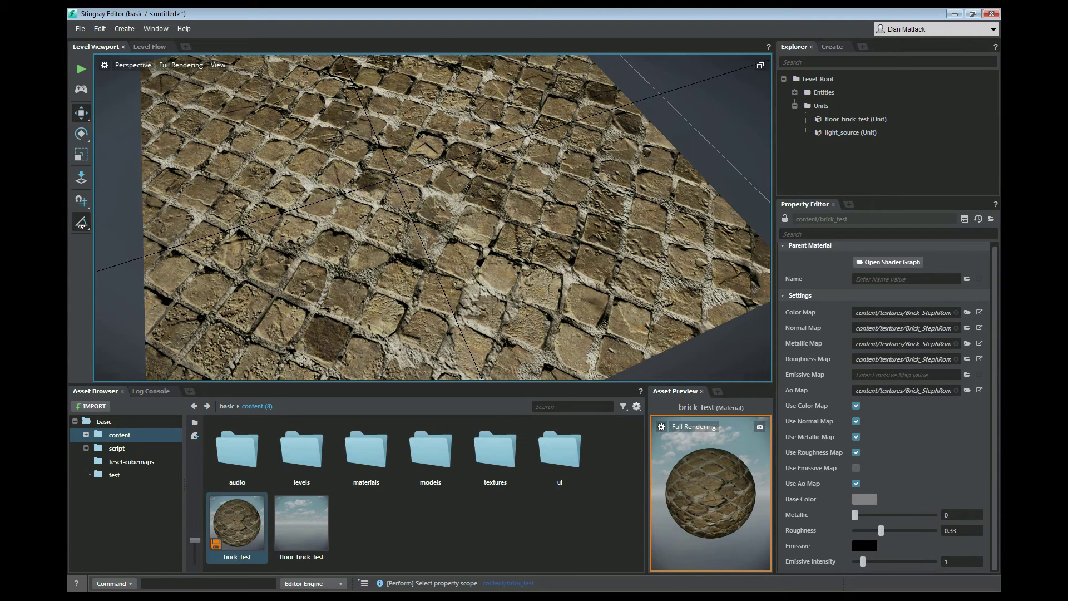
# - Switch the brick_test material's color map and metallic map off and back on in turn to compare their effect on the floor
pyautogui.click(856, 406)
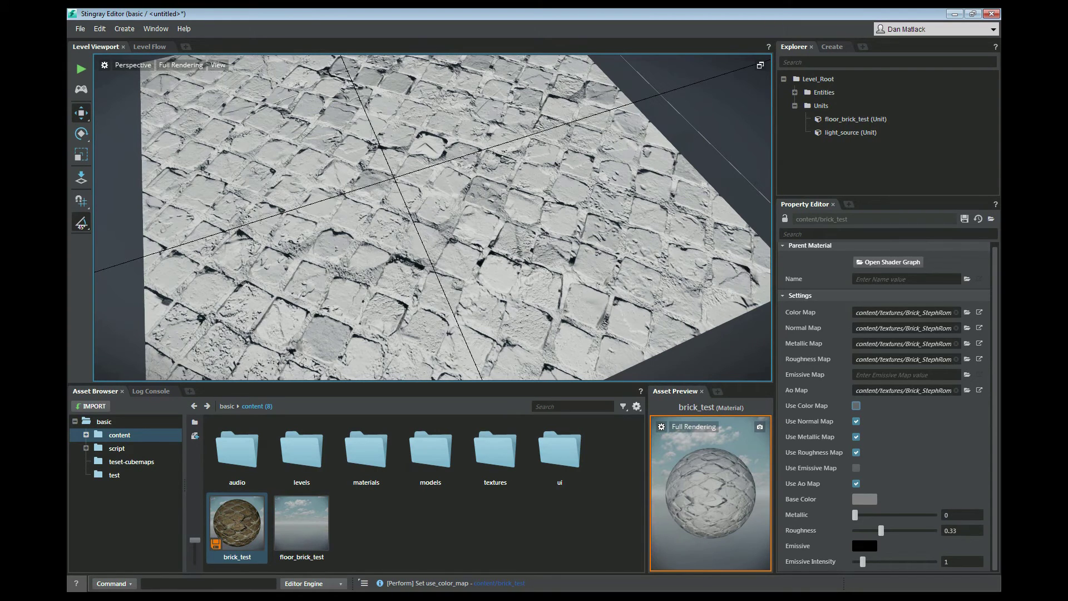
pyautogui.click(856, 405)
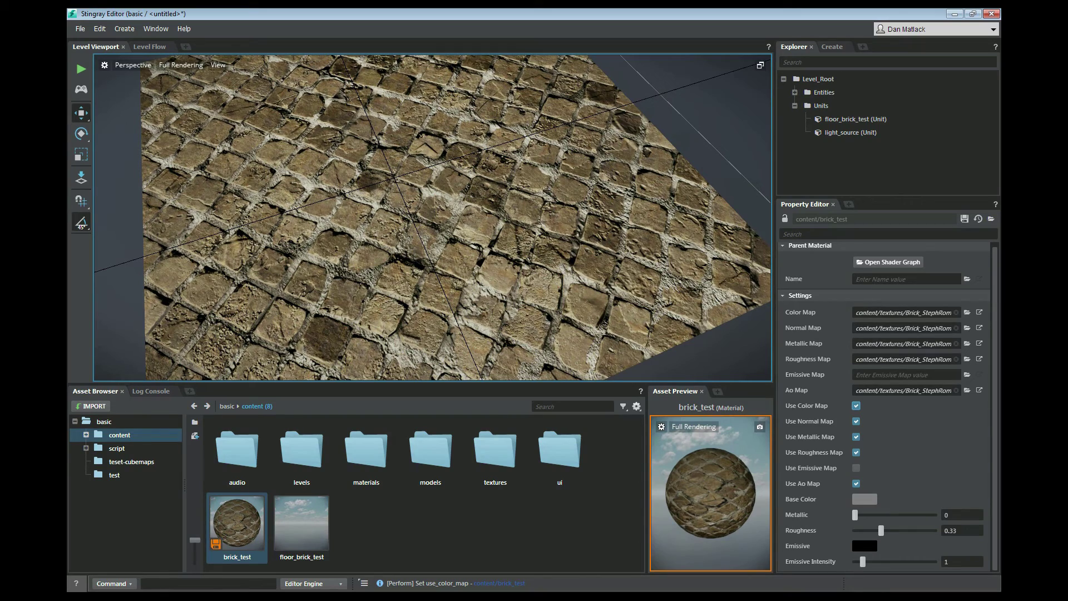
pyautogui.click(856, 437)
pyautogui.moveTo(434, 211)
pyautogui.mouseDown(button='right')
pyautogui.moveTo(437, 256)
pyautogui.moveTo(433, 211)
pyautogui.mouseUp(button='right')
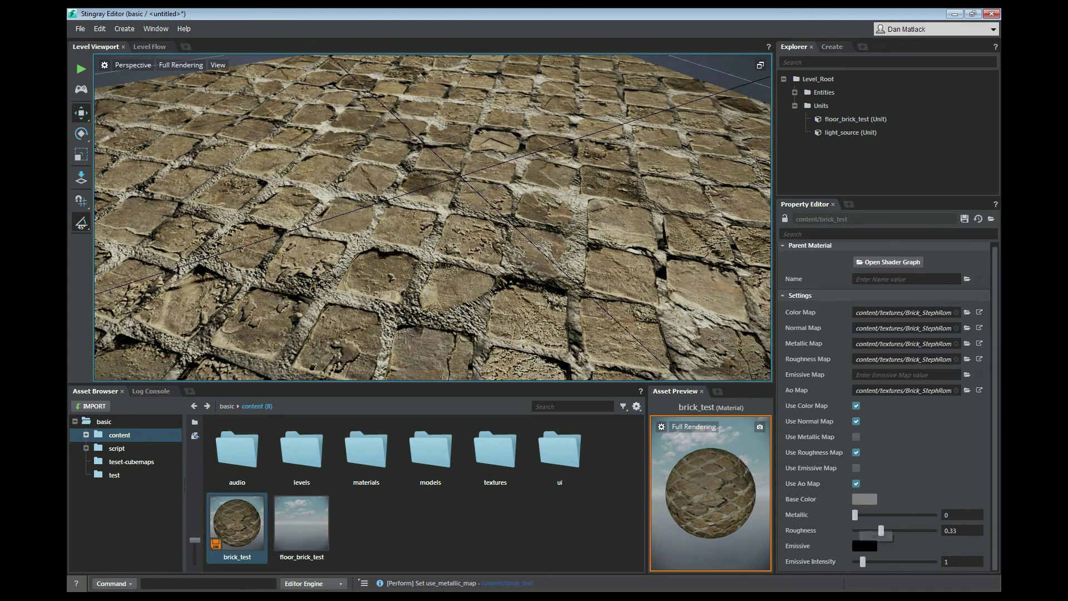
pyautogui.moveTo(855, 515)
pyautogui.mouseDown()
pyautogui.moveTo(935, 515)
pyautogui.moveTo(855, 514)
pyautogui.mouseUp()
pyautogui.click(856, 437)
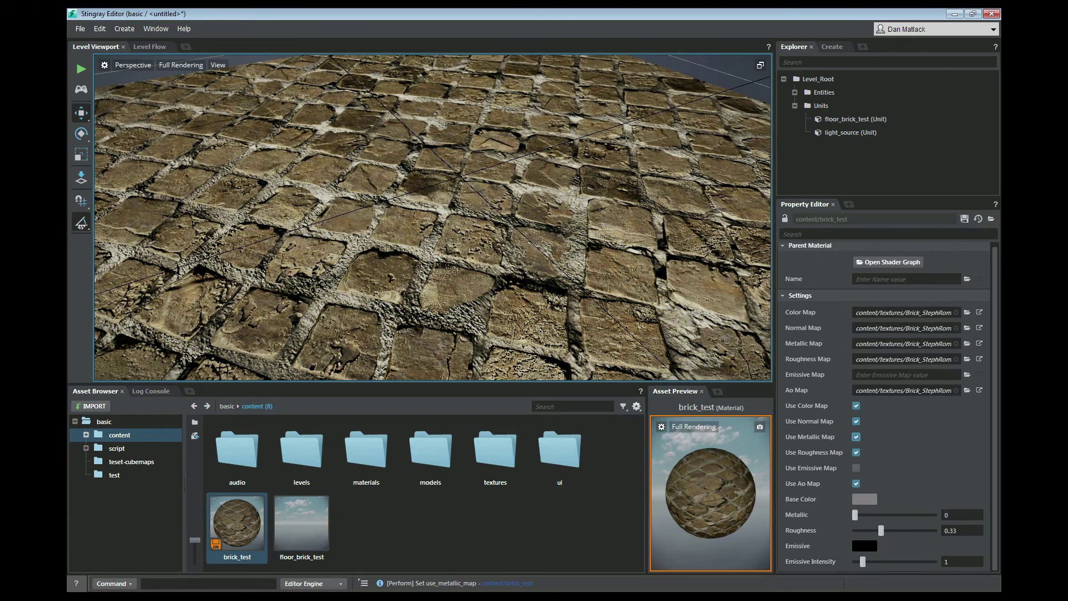
# - Set the brick_test material's roughness to 0 with its roughness map temporarily off, hide the grid, and re-enable the map
pyautogui.click(856, 452)
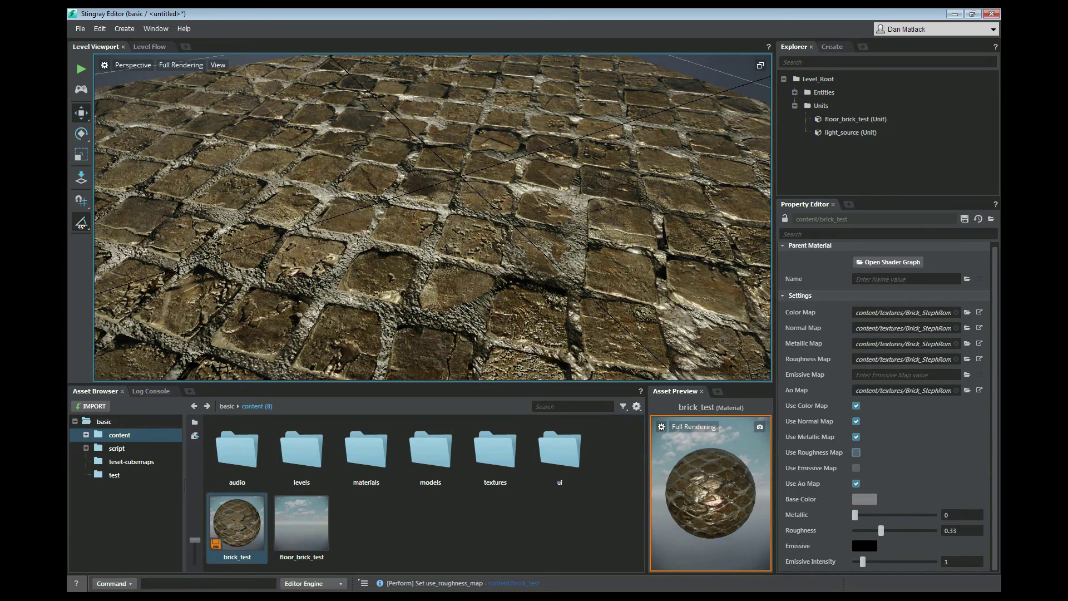
pyautogui.moveTo(881, 530); pyautogui.dragTo(856, 531)
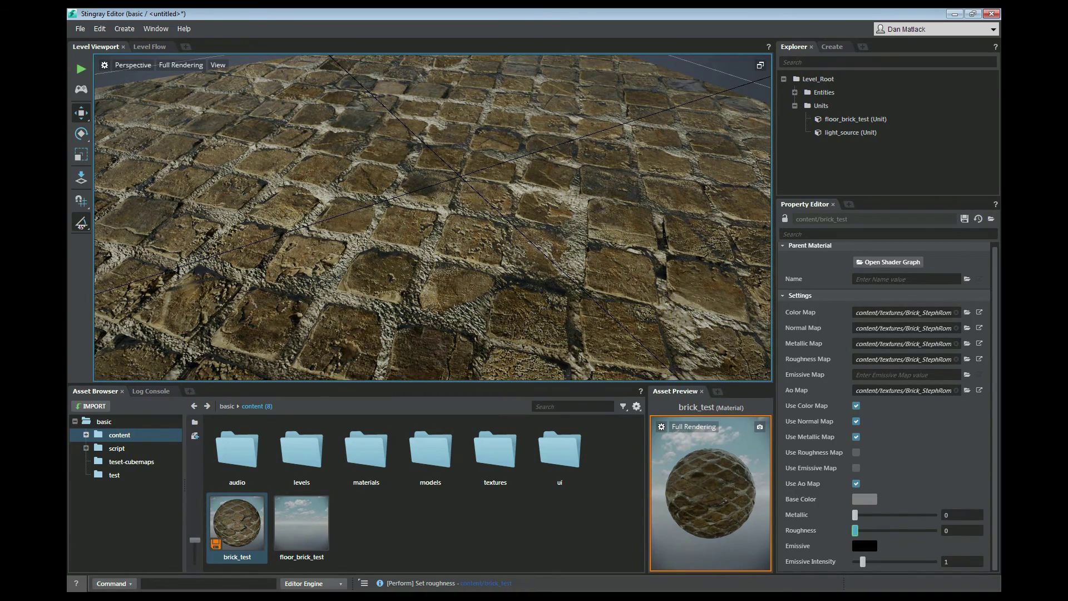
pyautogui.keyDown('alt'); pyautogui.moveTo(433, 217); pyautogui.dragTo(562, 217); pyautogui.keyUp('alt')
pyautogui.press('g')
pyautogui.keyDown('alt'); pyautogui.moveTo(433, 217); pyautogui.dragTo(407, 197); pyautogui.keyUp('alt')
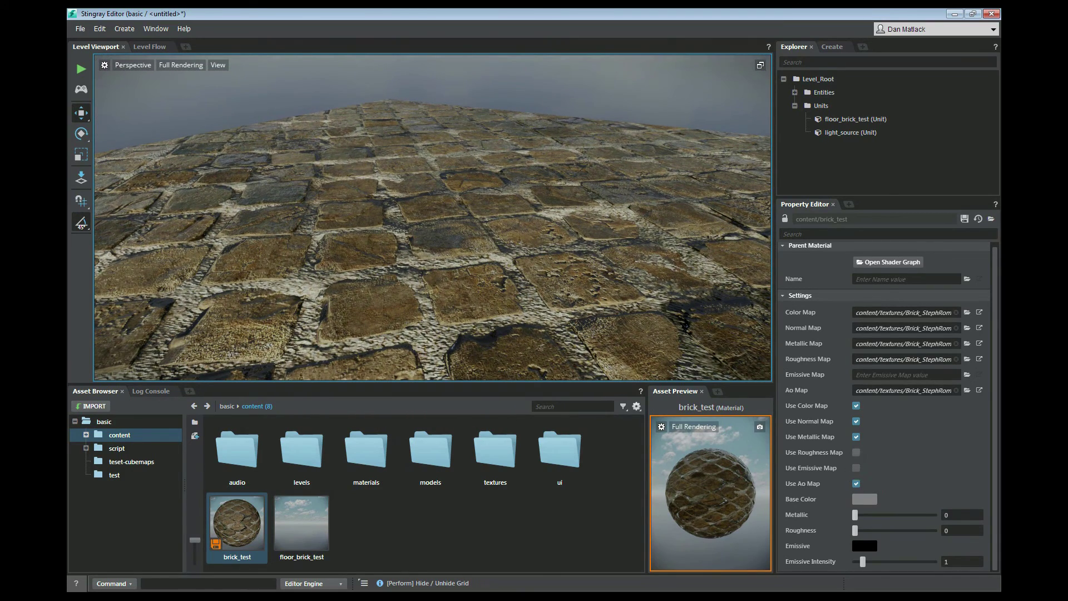
pyautogui.click(856, 452)
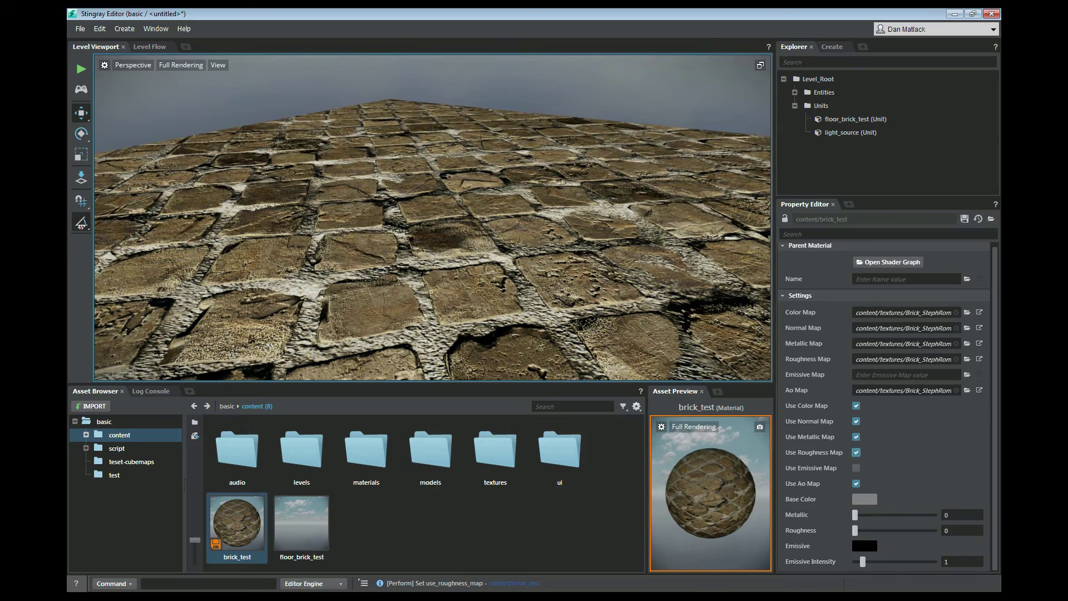
# - Examine the whole brick floor and check the actions available for the floor_brick_test asset, including Send to 3ds Max
pyautogui.keyDown('alt'); pyautogui.moveTo(433, 217); pyautogui.dragTo(423, 244); pyautogui.keyUp('alt')
pyautogui.keyDown('alt'); pyautogui.moveTo(479, 223); pyautogui.dragTo(390, 222, button='right'); pyautogui.keyUp('alt')
pyautogui.keyDown('alt'); pyautogui.moveTo(390, 223); pyautogui.dragTo(429, 237); pyautogui.keyUp('alt')
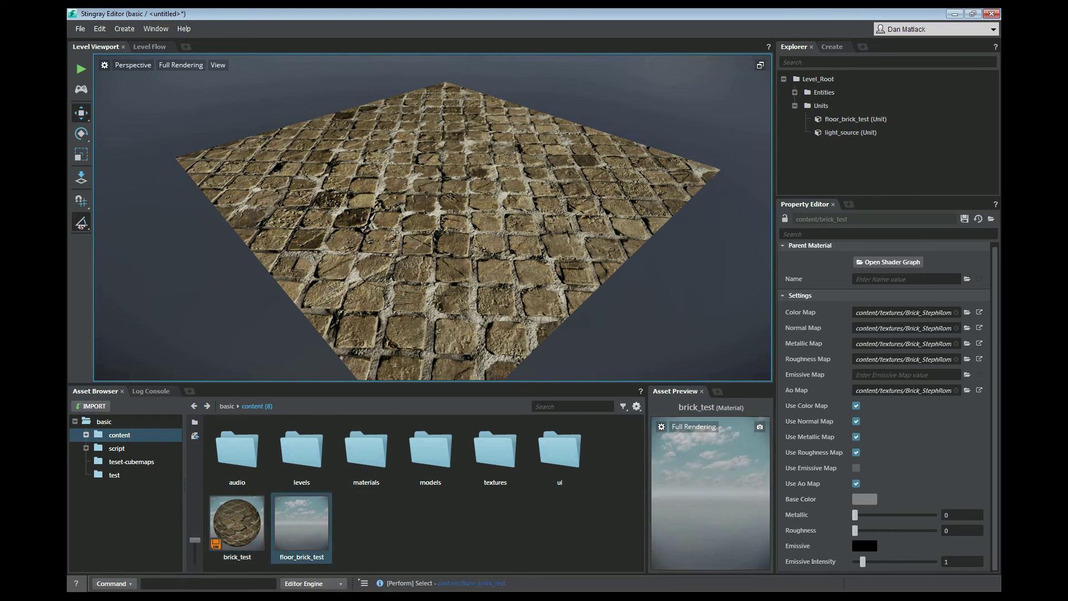
pyautogui.rightClick(301, 520)
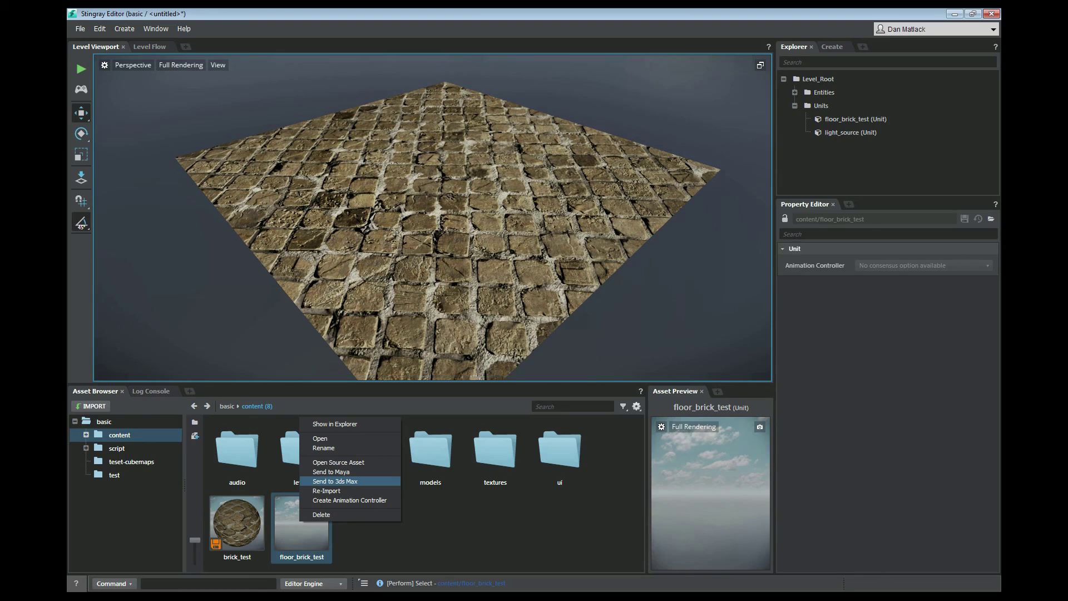
pyautogui.press('Escape')
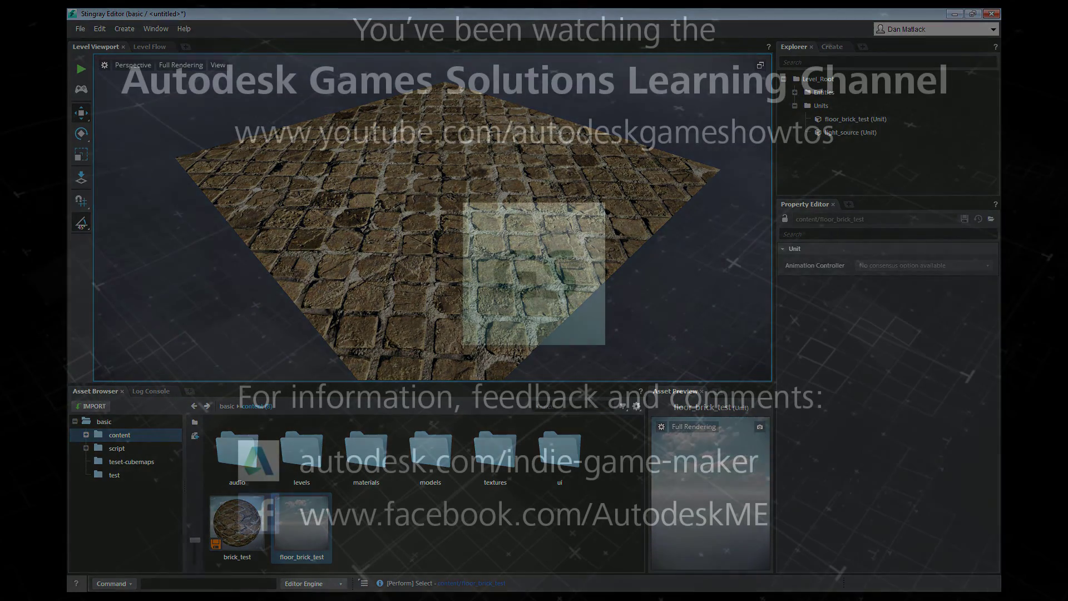